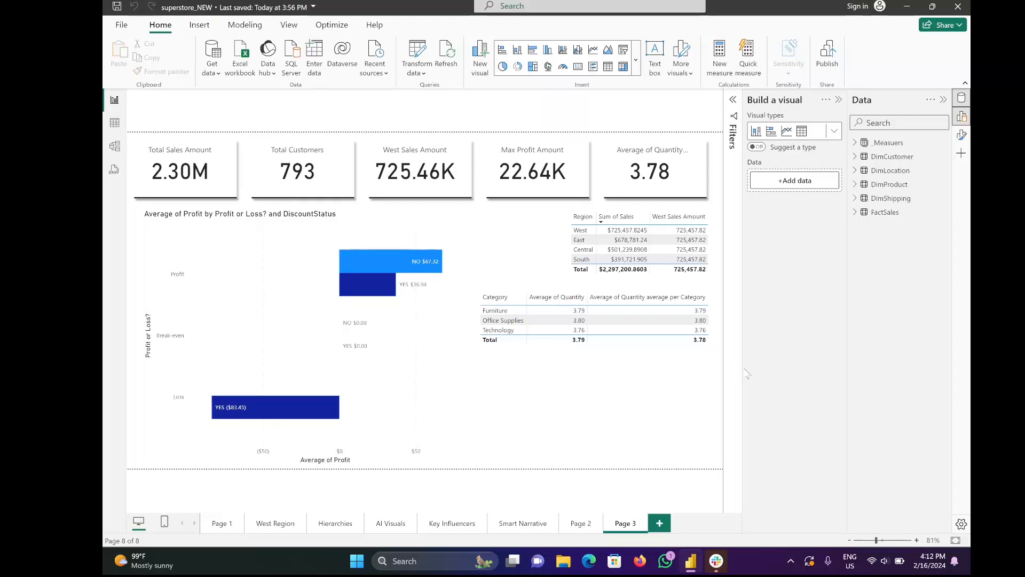
# - Create a calculated table with the formula Dates = CALENDARAUTO(12)
pyautogui.click(857, 214)
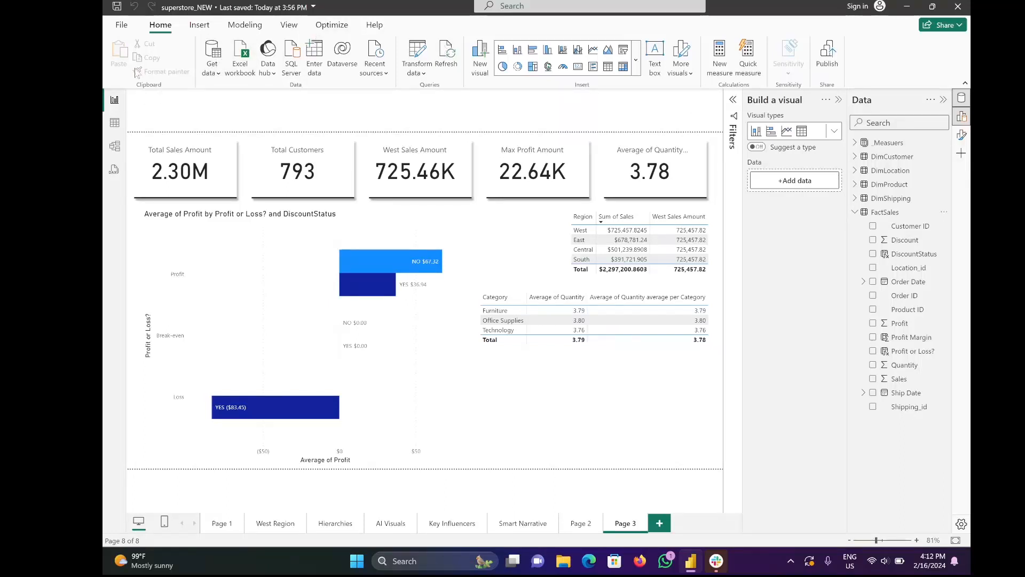
pyautogui.click(115, 123)
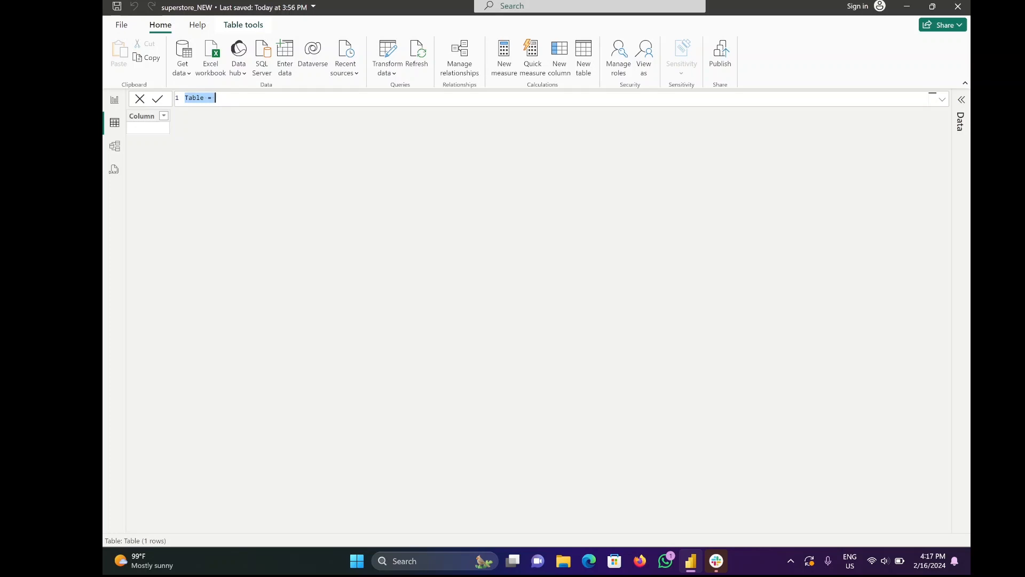
pyautogui.write('Dates =')
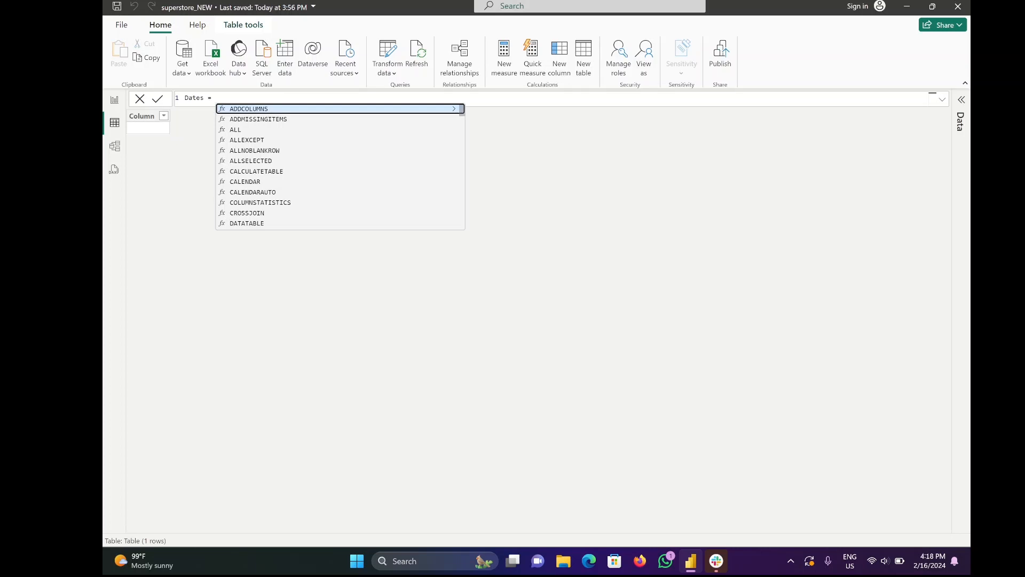
pyautogui.press('BackSpace')
pyautogui.write('C')
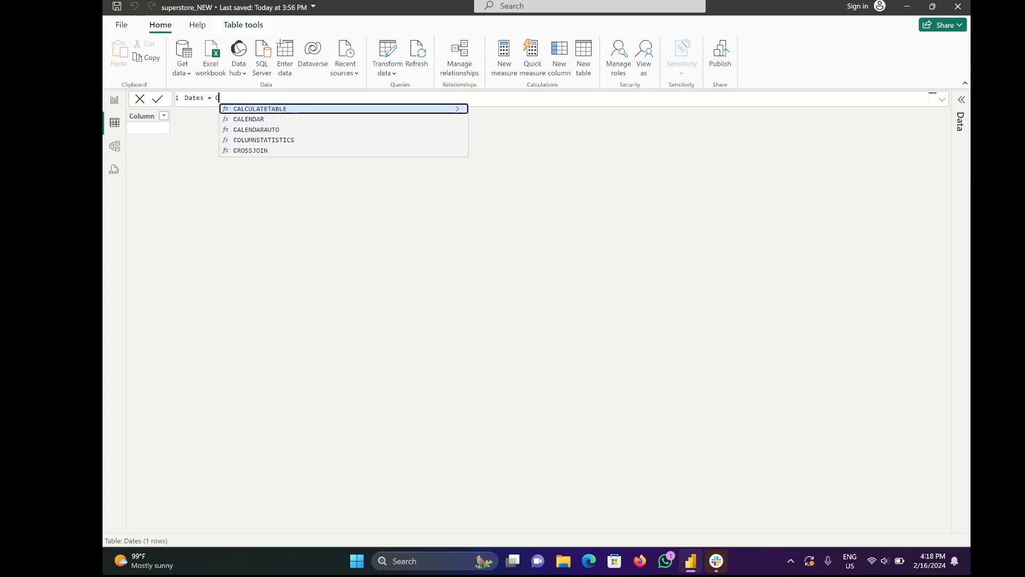
pyautogui.write('ALENDAR')
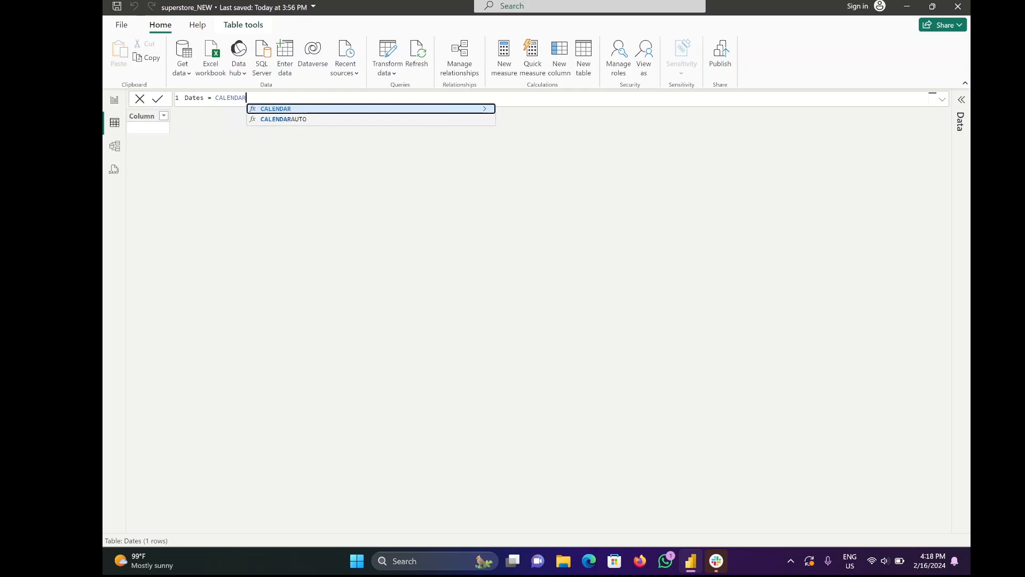
pyautogui.write('(')
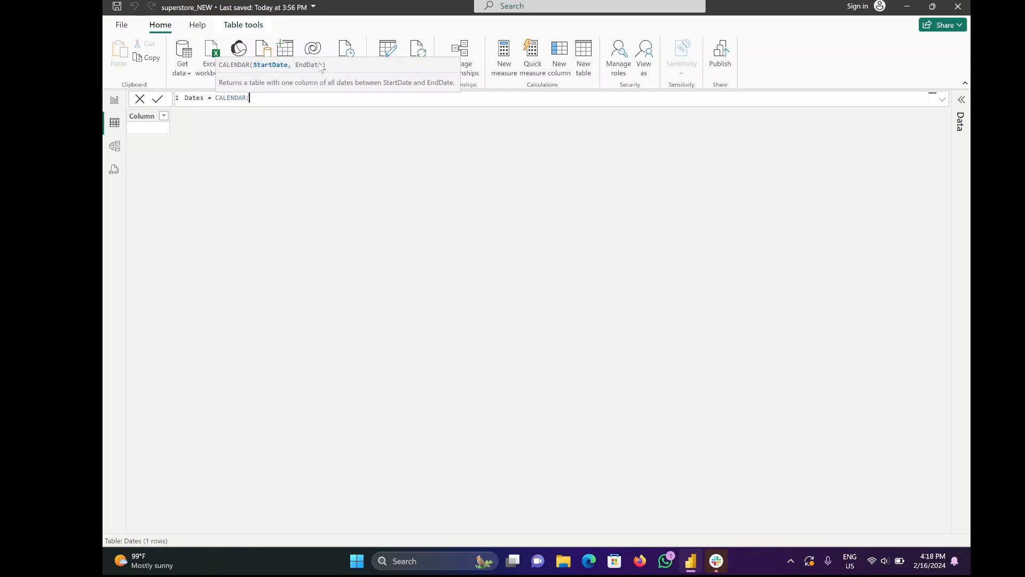
pyautogui.press('BackSpace')
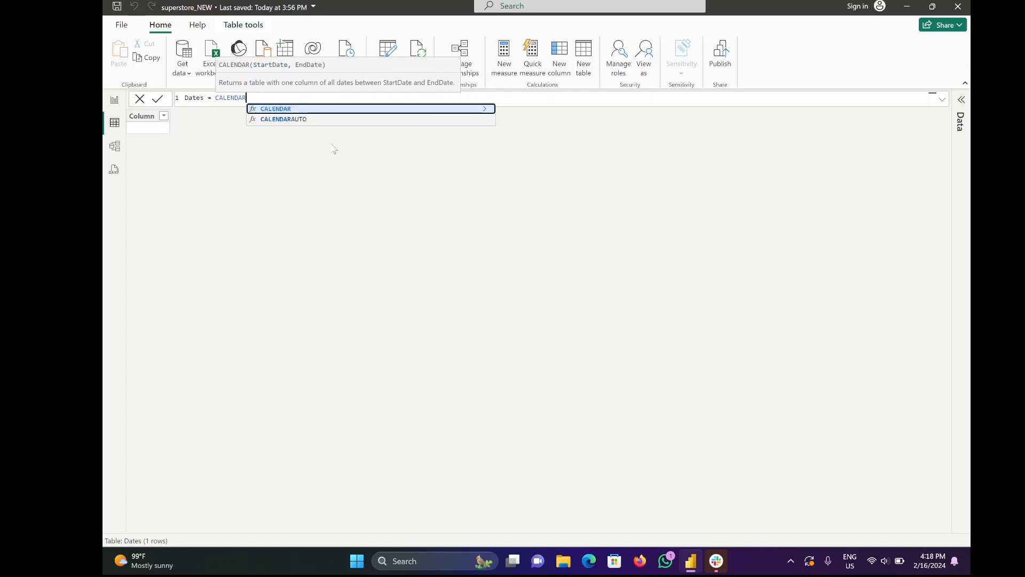
pyautogui.press('Down')
pyautogui.press('Tab')
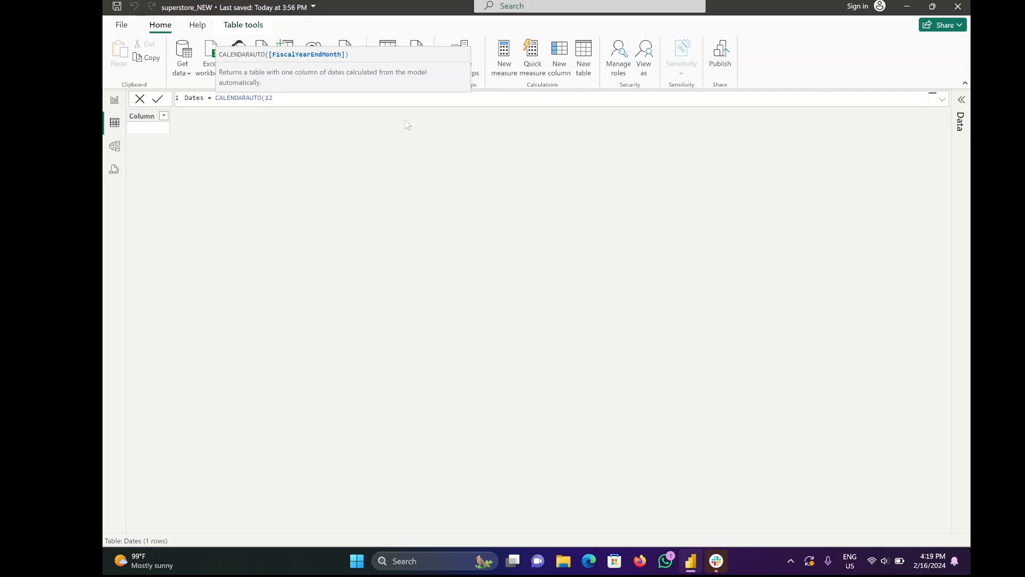
pyautogui.write(')')
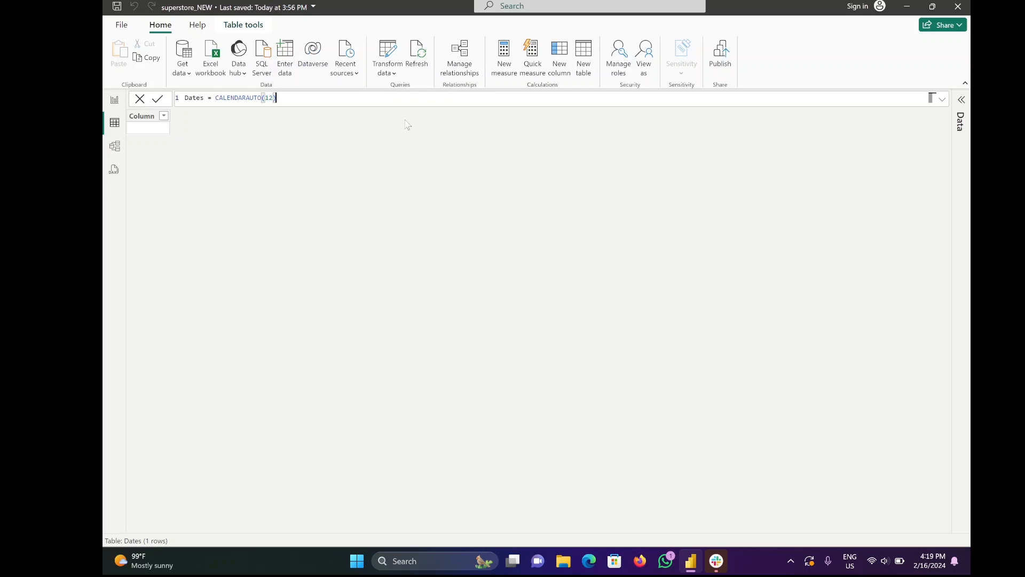
pyautogui.press('Return')
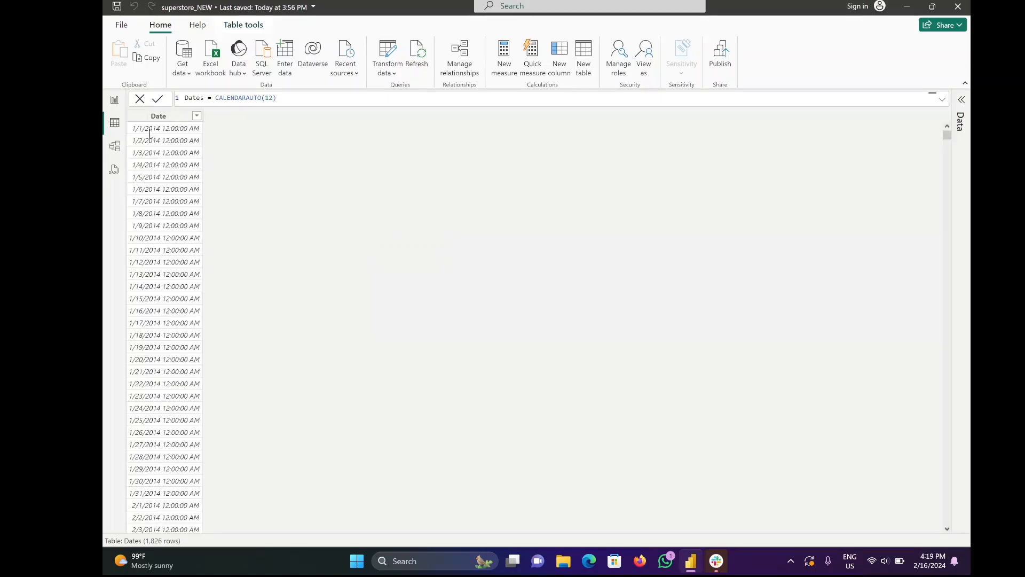
# - Review the generated dates and set the Date column's data type to Date
pyautogui.scroll(-1, 171, 338)
pyautogui.scroll(-20, 171, 337)
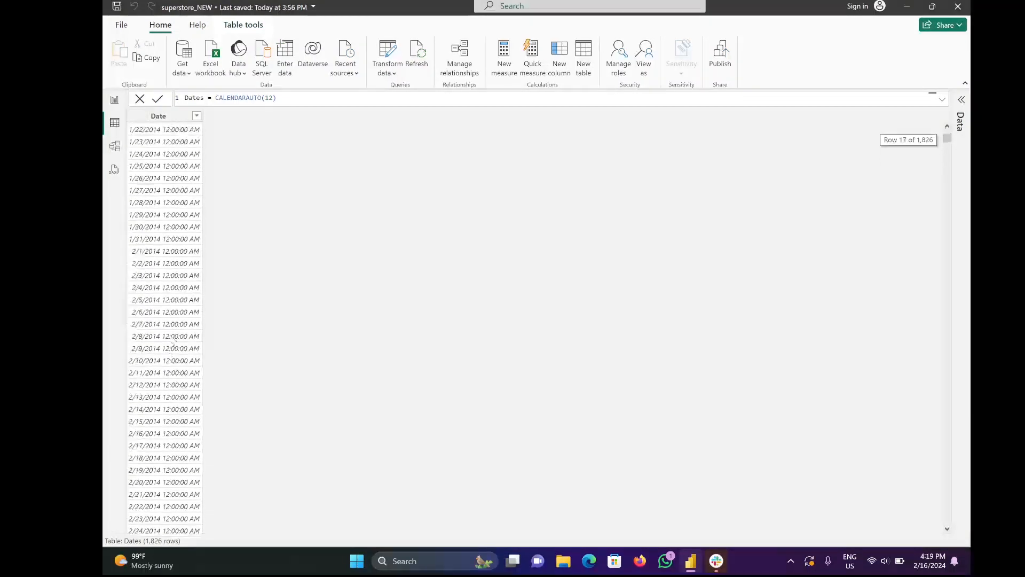
pyautogui.scroll(20, 166, 296)
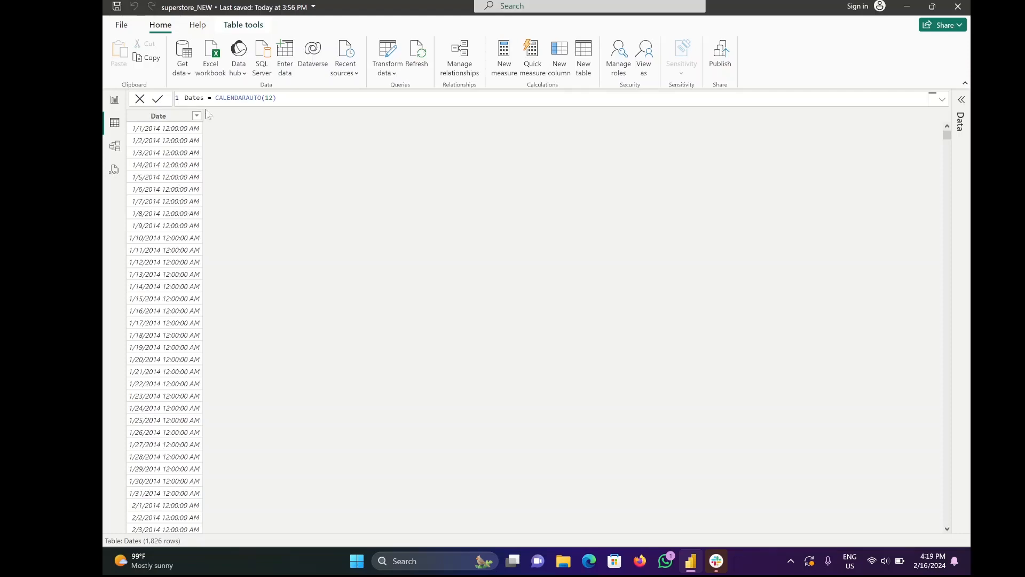
pyautogui.click(241, 27)
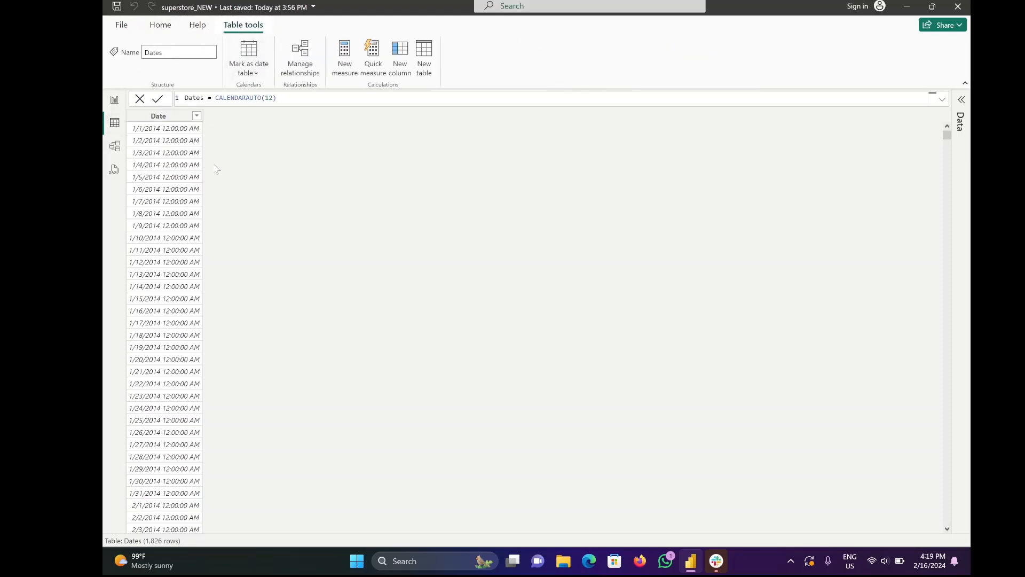
pyautogui.click(170, 119)
pyautogui.click(170, 118)
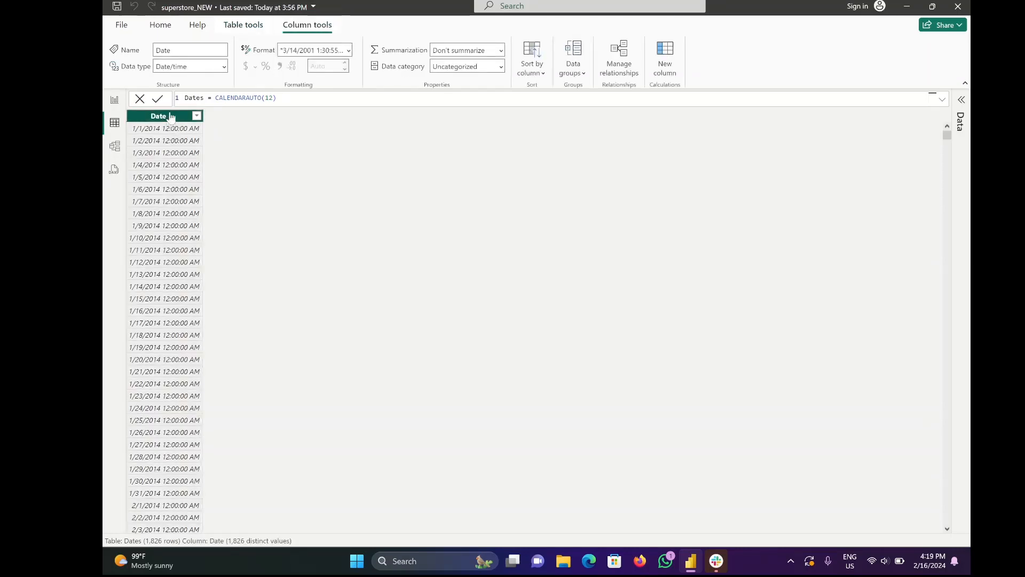
pyautogui.click(225, 66)
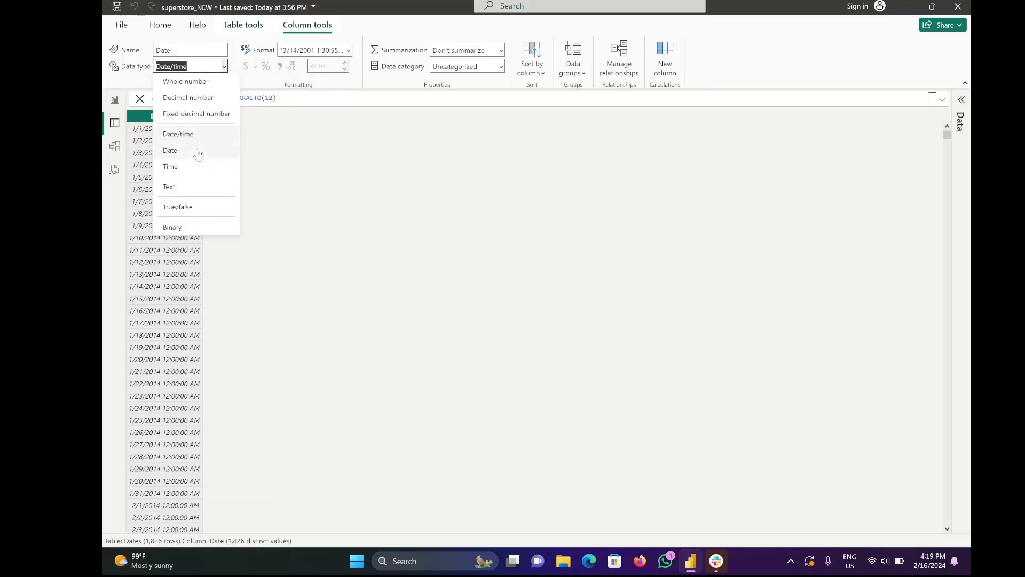
pyautogui.click(198, 151)
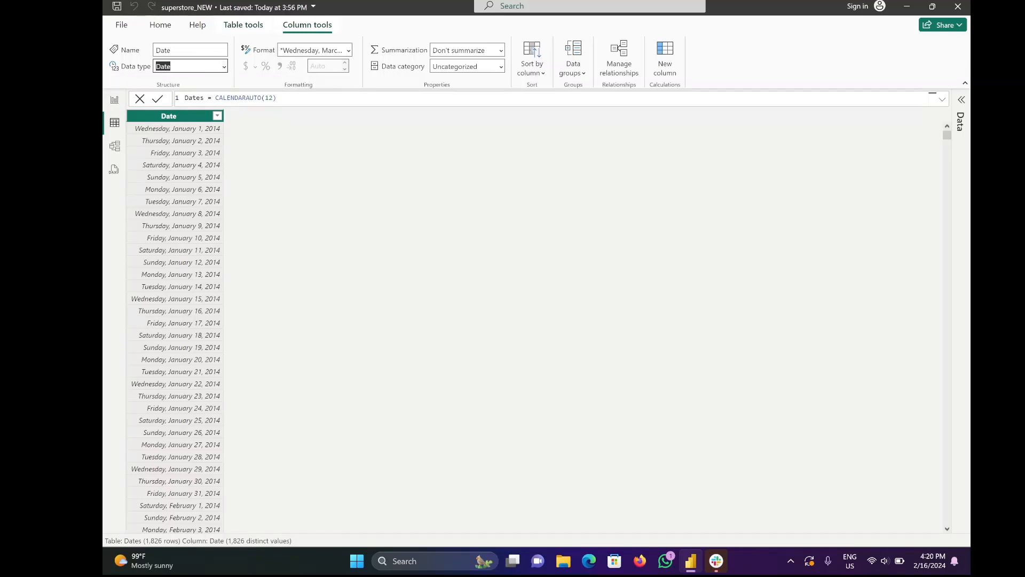
# - Set the Date column's display format to *3/14/2001 (Short Date)
pyautogui.click(348, 51)
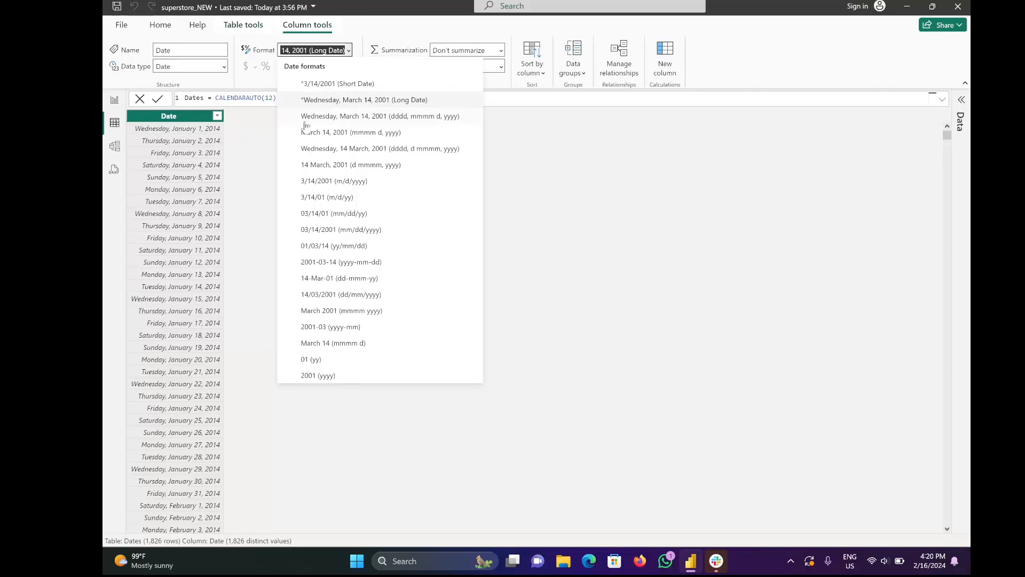
pyautogui.click(327, 85)
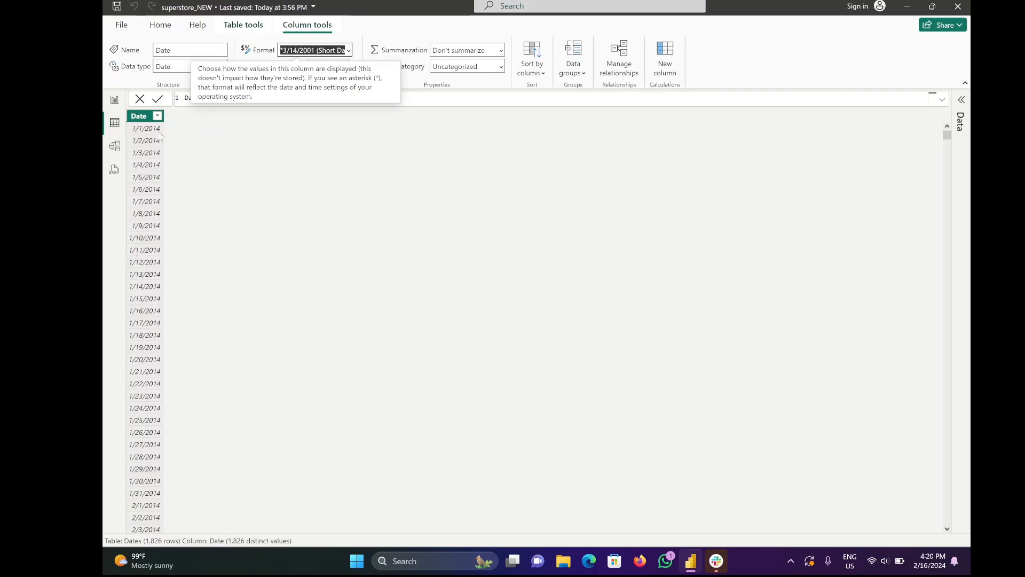
pyautogui.click(349, 51)
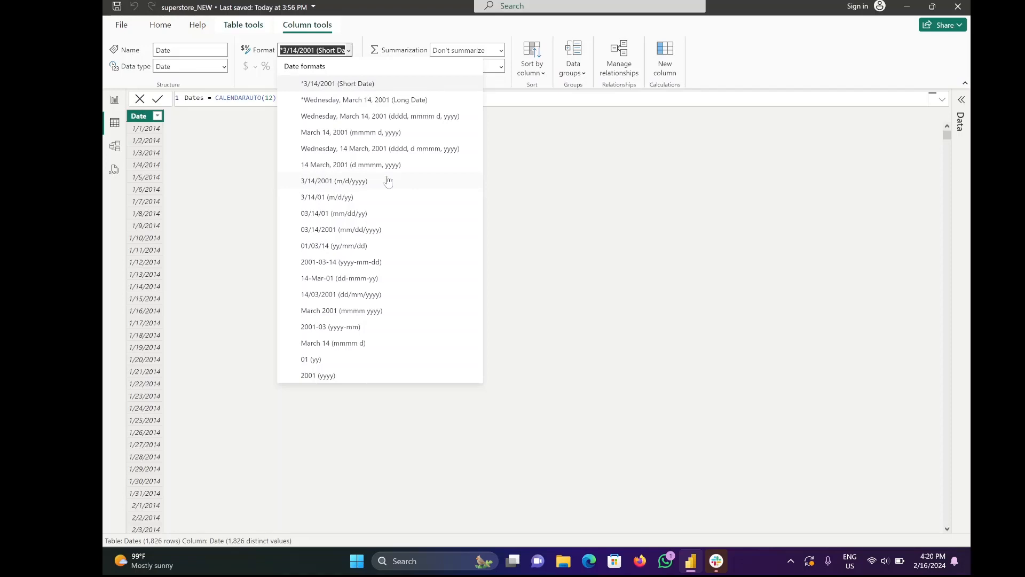
pyautogui.click(193, 125)
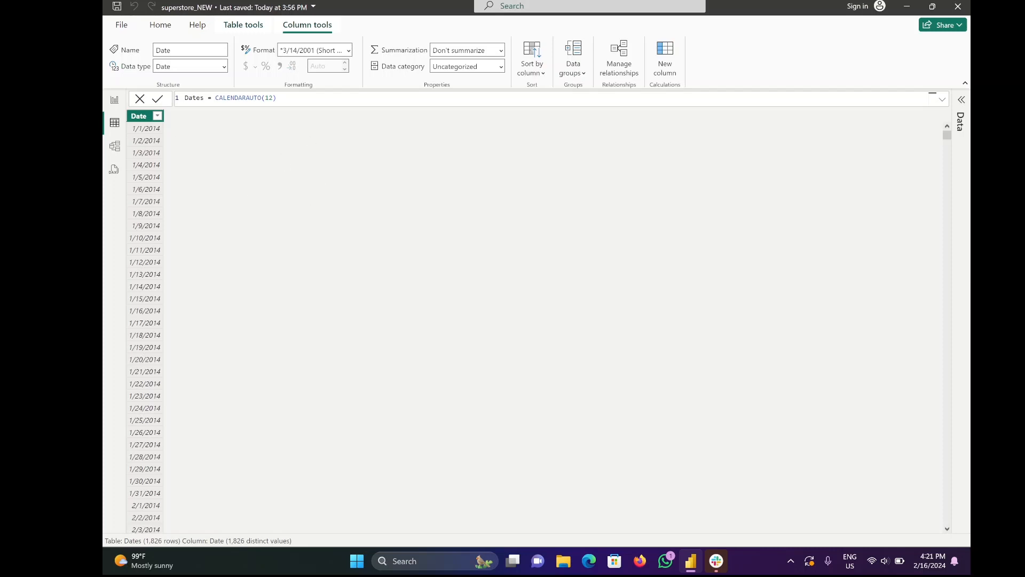
# - Mark the Dates table as a date table, using Date as its date column
pyautogui.click(254, 31)
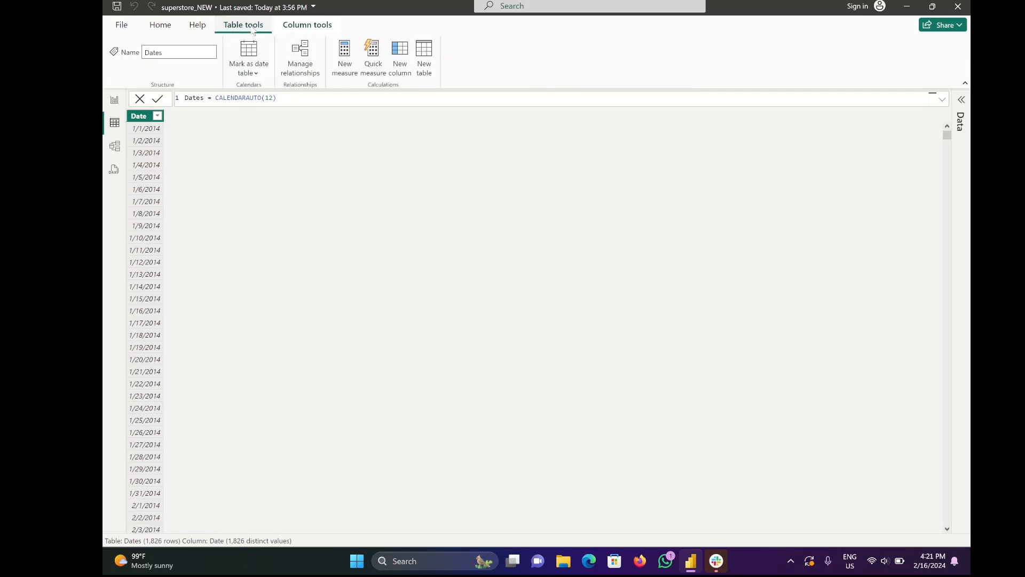
pyautogui.click(253, 75)
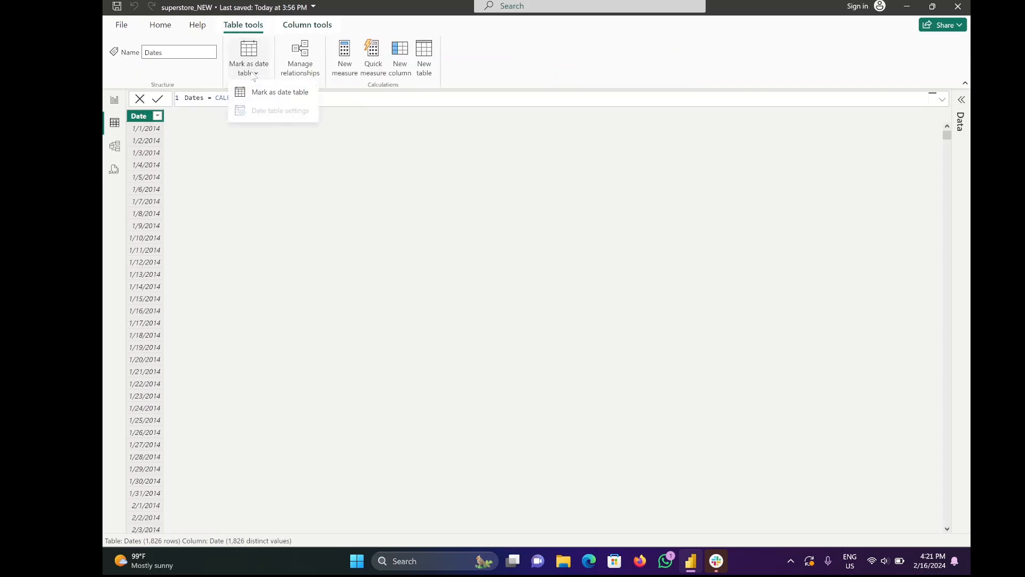
pyautogui.click(286, 95)
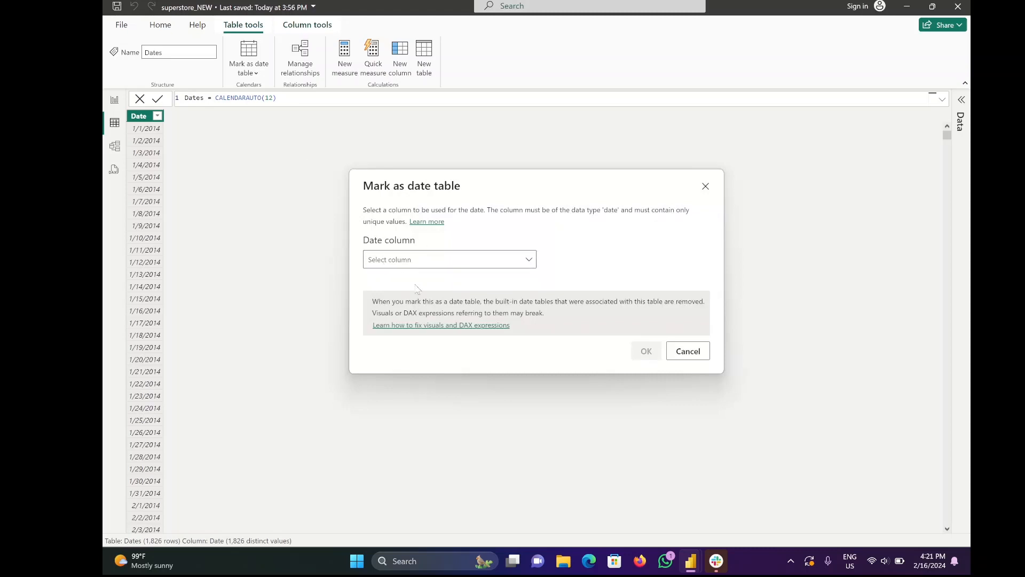
pyautogui.click(526, 266)
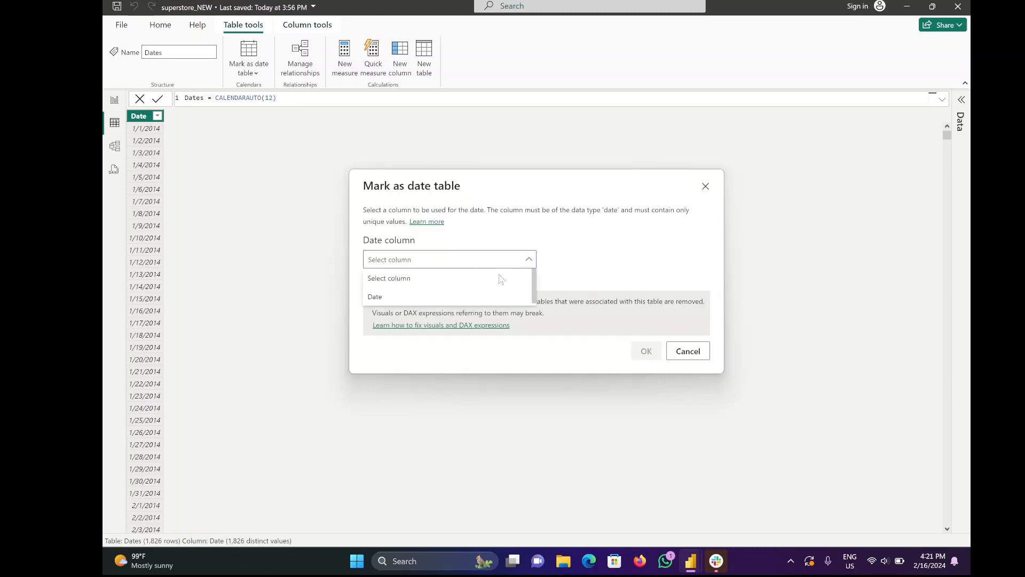
pyautogui.click(475, 301)
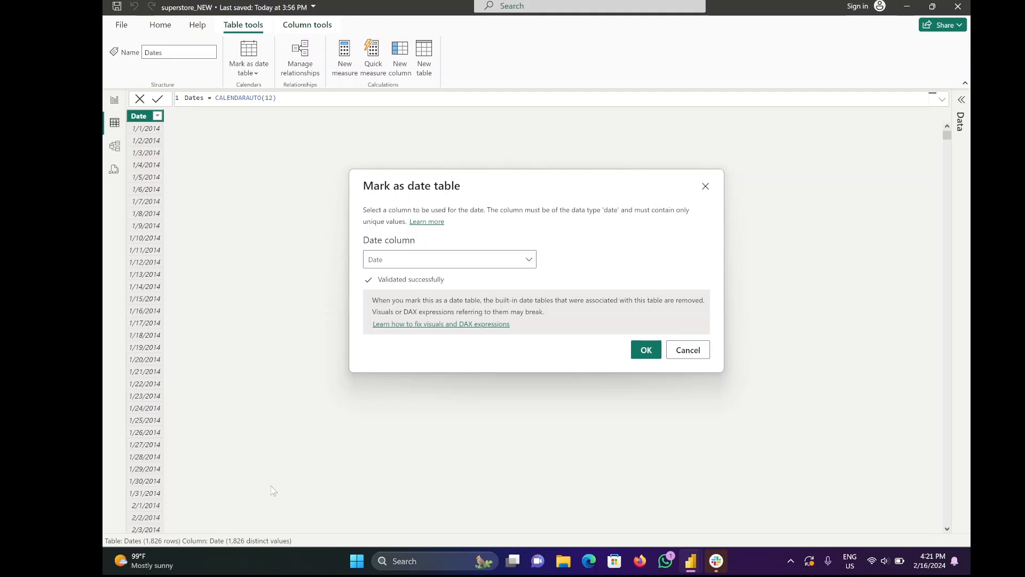
pyautogui.click(647, 350)
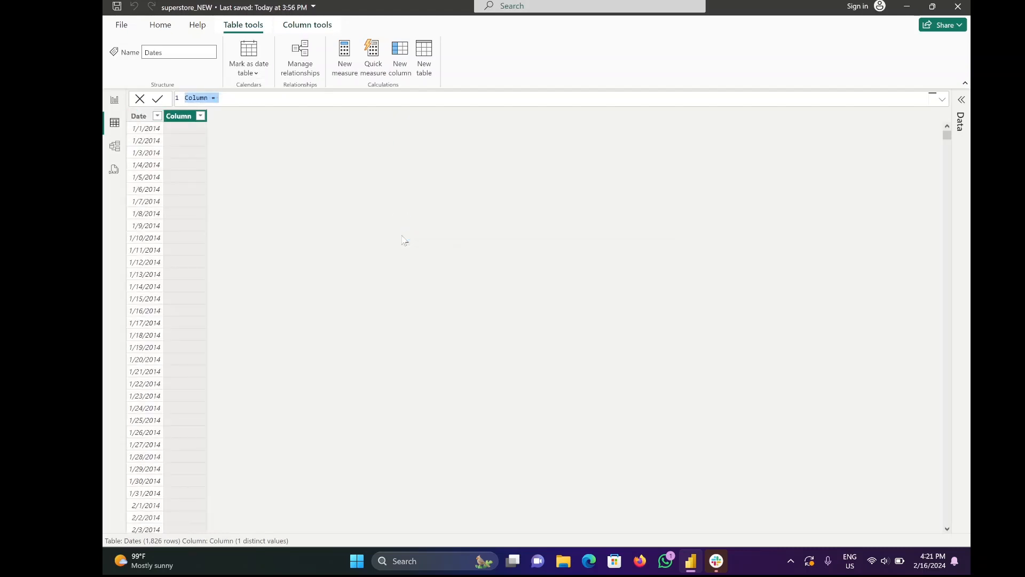
# - Add a calculated column to the Dates table with the formula Year = YEAR(Dates[Date])
pyautogui.write('yE')
pyautogui.press('BackSpace')
pyautogui.press('BackSpace')
pyautogui.write('Year = year')
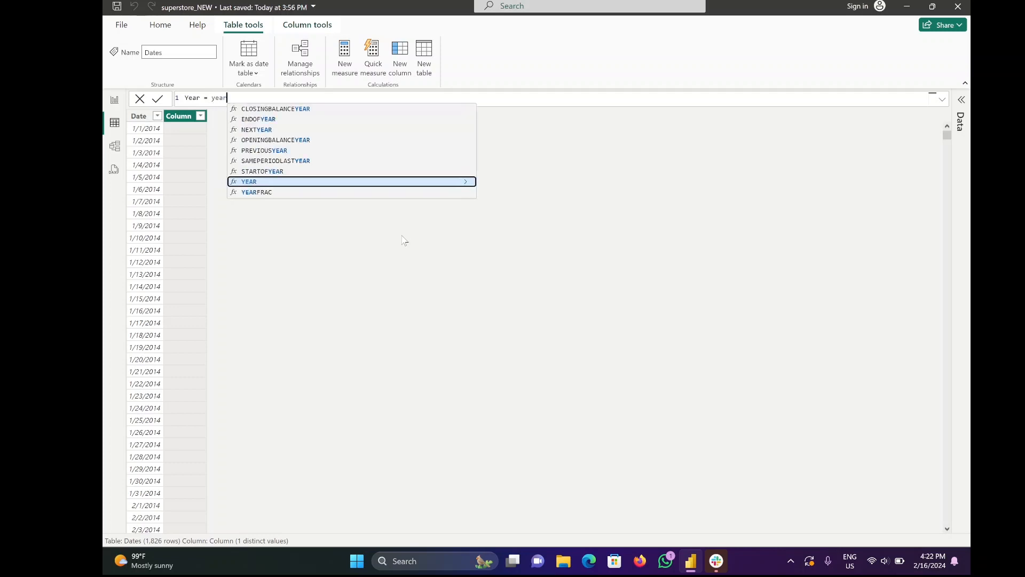
pyautogui.press('Tab')
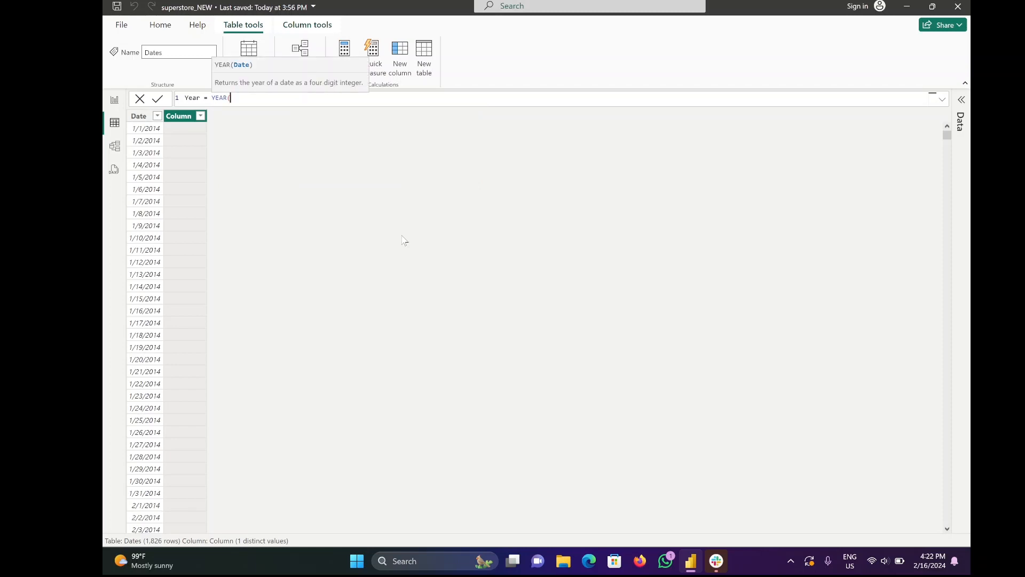
pyautogui.write('date')
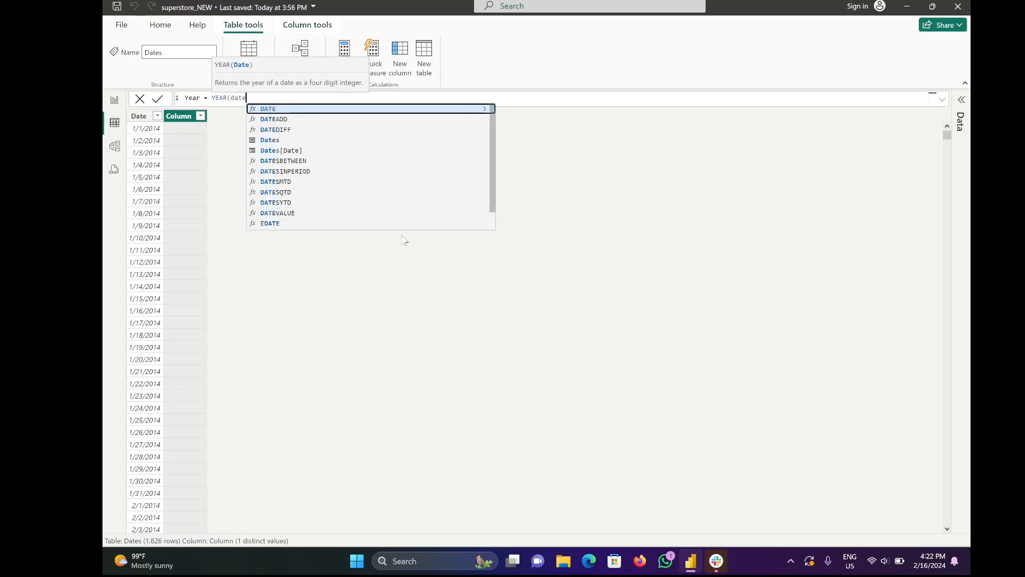
pyautogui.press('Down')
pyautogui.press('Down')
pyautogui.press('Down')
pyautogui.press('Down')
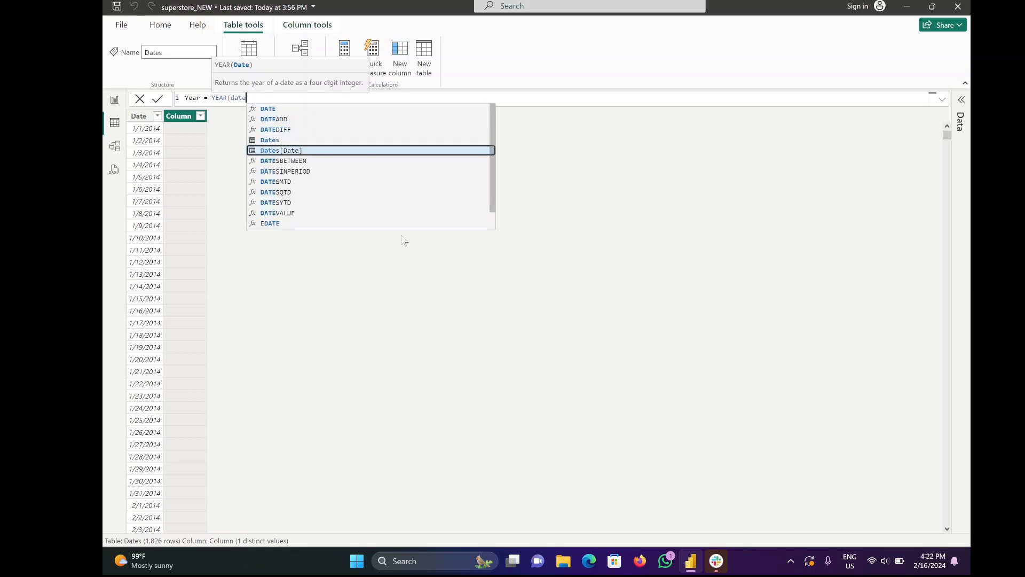
pyautogui.press('Tab')
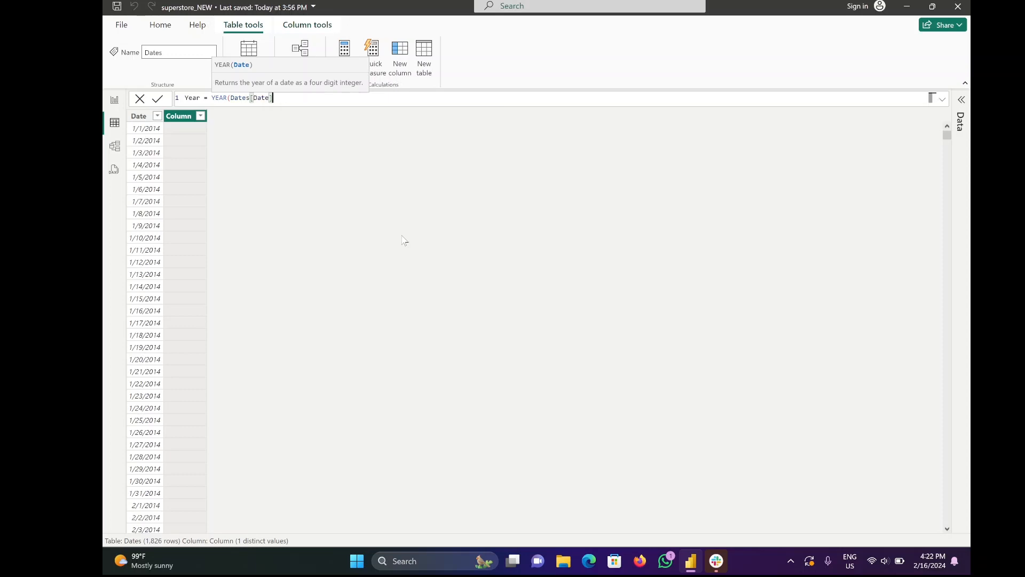
pyautogui.write(')')
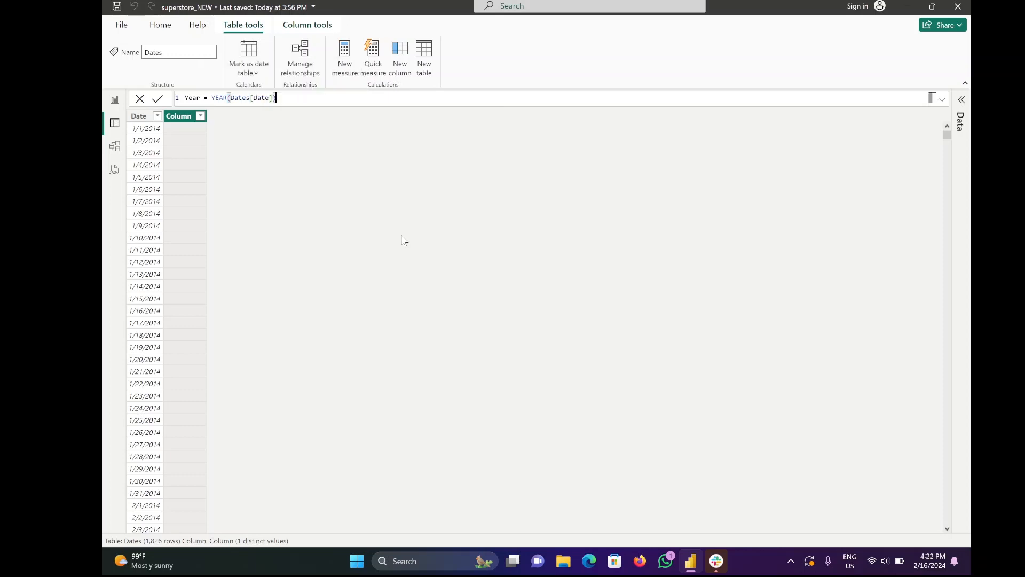
pyautogui.press('Return')
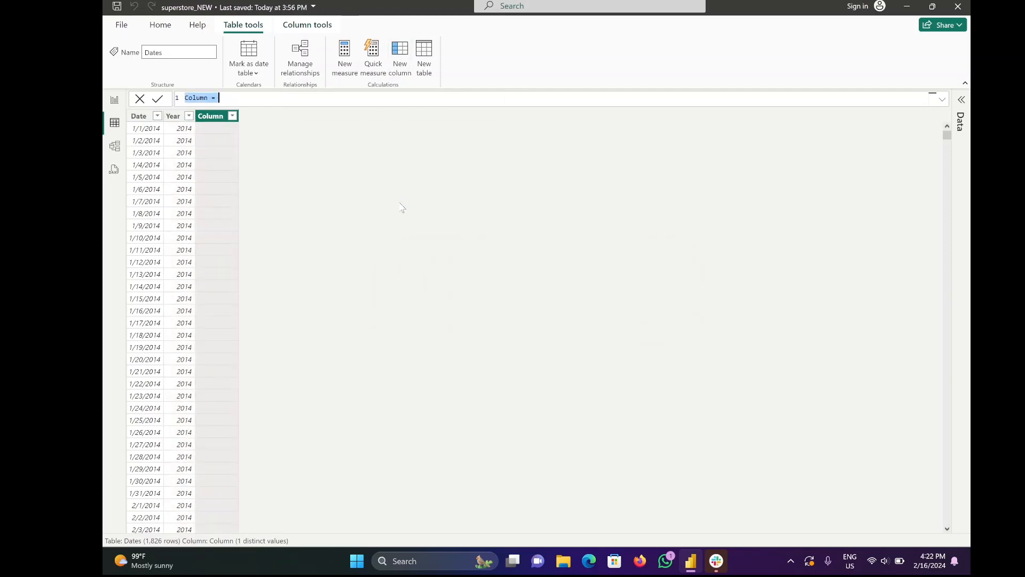
pyautogui.write('Month')
pyautogui.write(' Num')
pyautogui.write('ber')
pyautogui.write(' =')
pyautogui.press('BackSpace')
pyautogui.press('BackSpace')
pyautogui.press('BackSpace')
pyautogui.press('BackSpace')
pyautogui.press('BackSpace')
pyautogui.press('BackSpace')
pyautogui.press('BackSpace')
pyautogui.press('BackSpace')
pyautogui.press('BackSpace')
pyautogui.press('BackSpace')
pyautogui.press('BackSpace')
pyautogui.press('BackSpace')
pyautogui.press('BackSpace')
pyautogui.press('BackSpace')
# - Define the new Dates calculated column as Quarter Number = FORMAT(Dates[Date], "QQQQ")
pyautogui.write('Quarter Number')
pyautogui.write('= form')
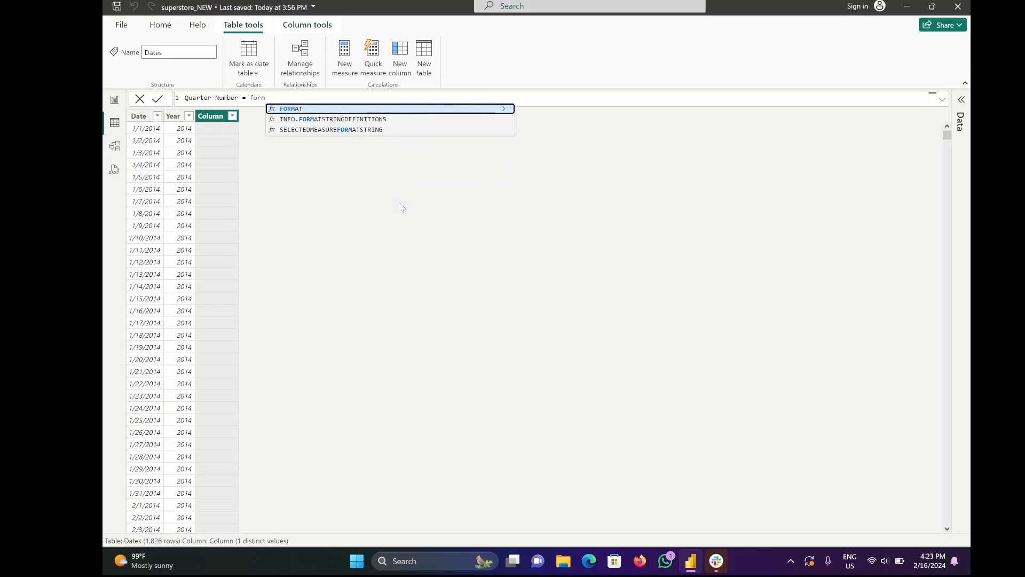
pyautogui.press('Tab')
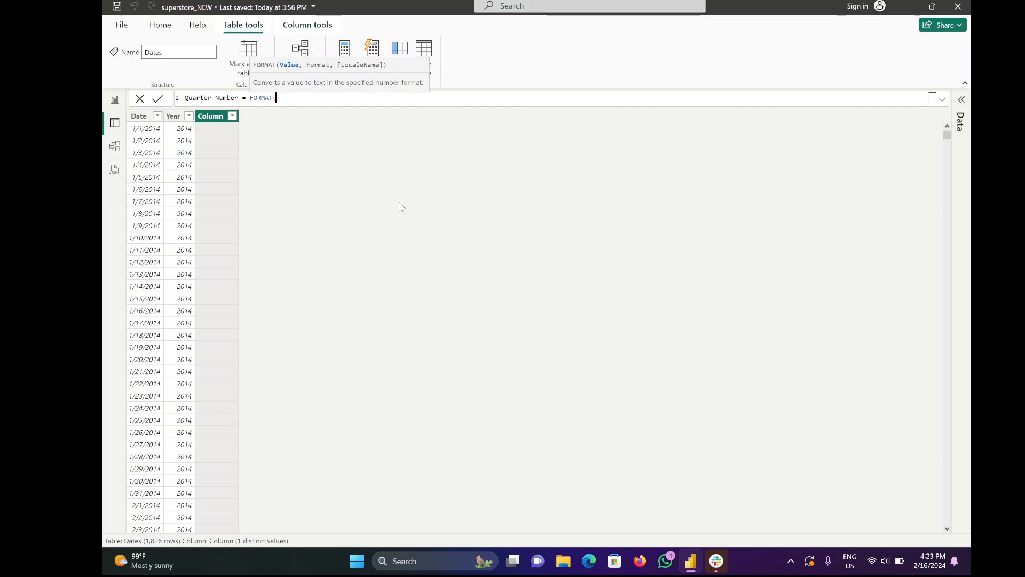
pyautogui.write('dates')
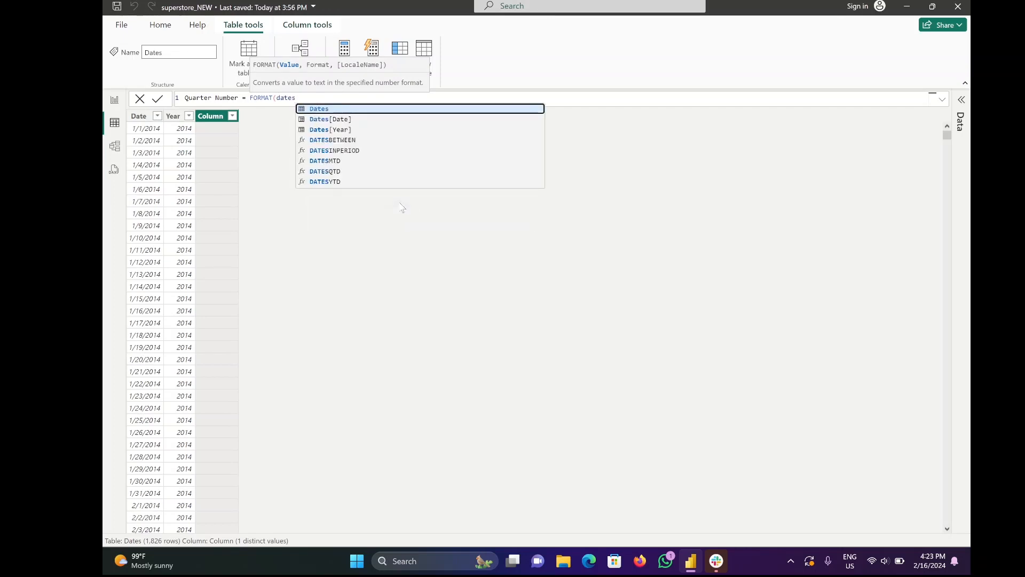
pyautogui.press('Down')
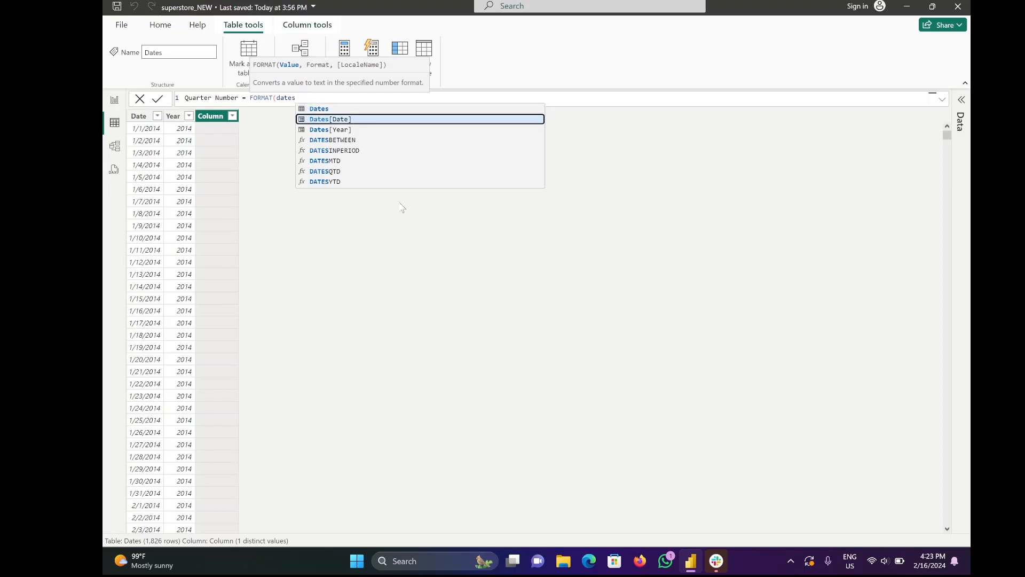
pyautogui.press('Tab')
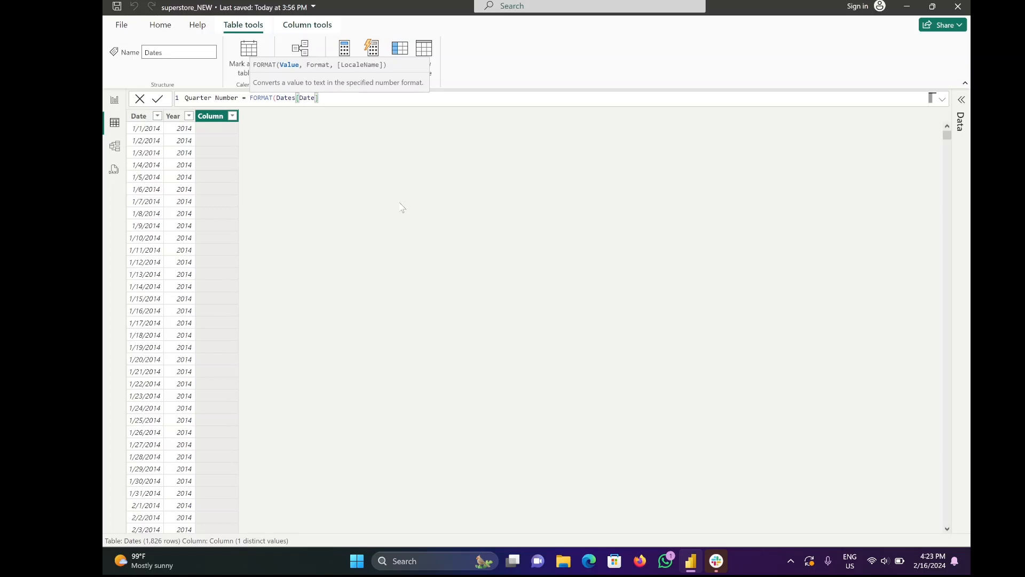
pyautogui.write(', "QQQQ")')
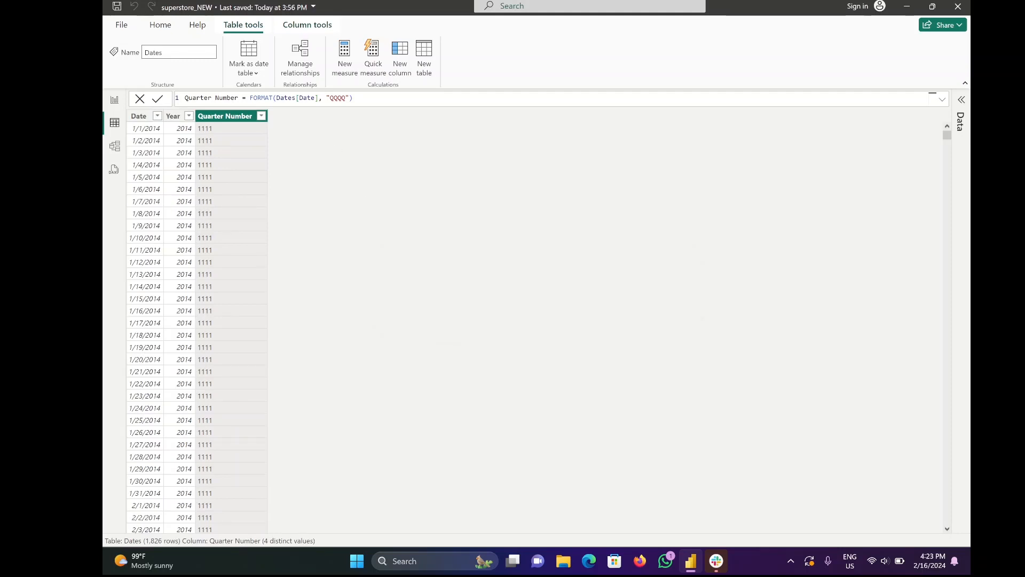
# - Shorten the format code in the Quarter Number formula to "Q"
pyautogui.click(344, 98)
pyautogui.press('BackSpace')
pyautogui.press('BackSpace')
pyautogui.press('BackSpace')
pyautogui.press('Return')
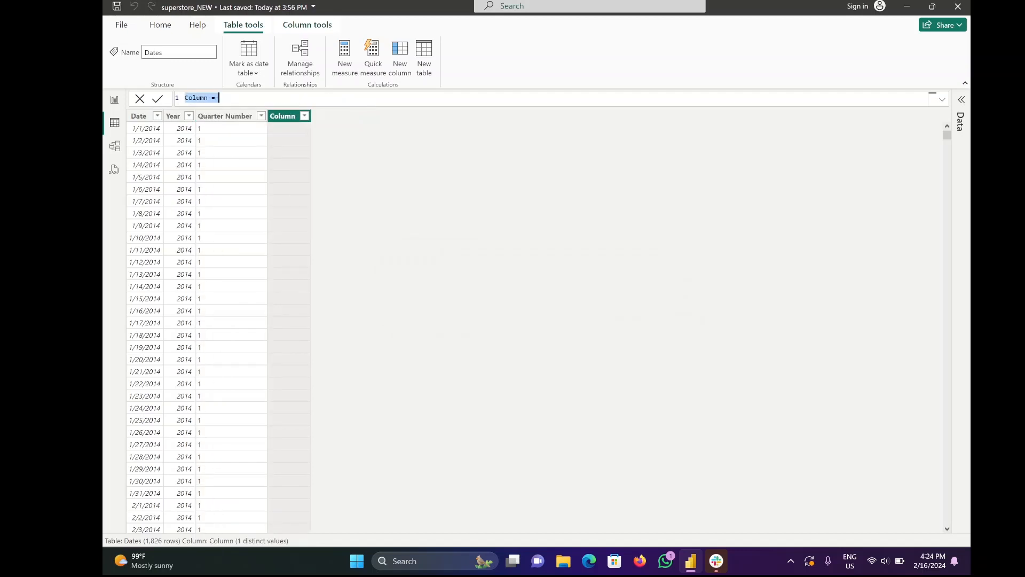
# - Add a calculated column to the Dates table with the formula Month Number = MONTH(Dates[Date])
pyautogui.write('M')
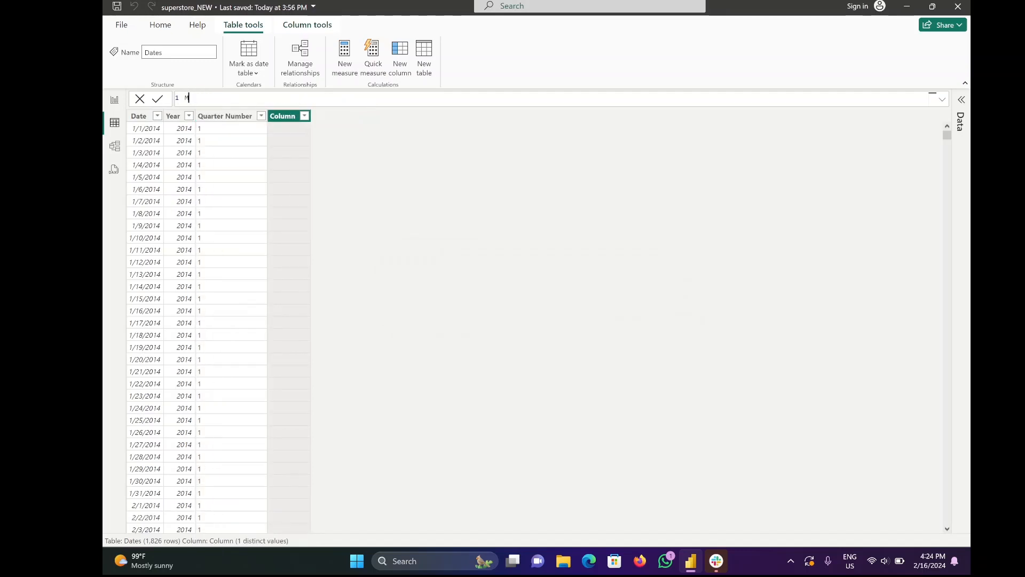
pyautogui.write('onth Number =')
pyautogui.write('Month')
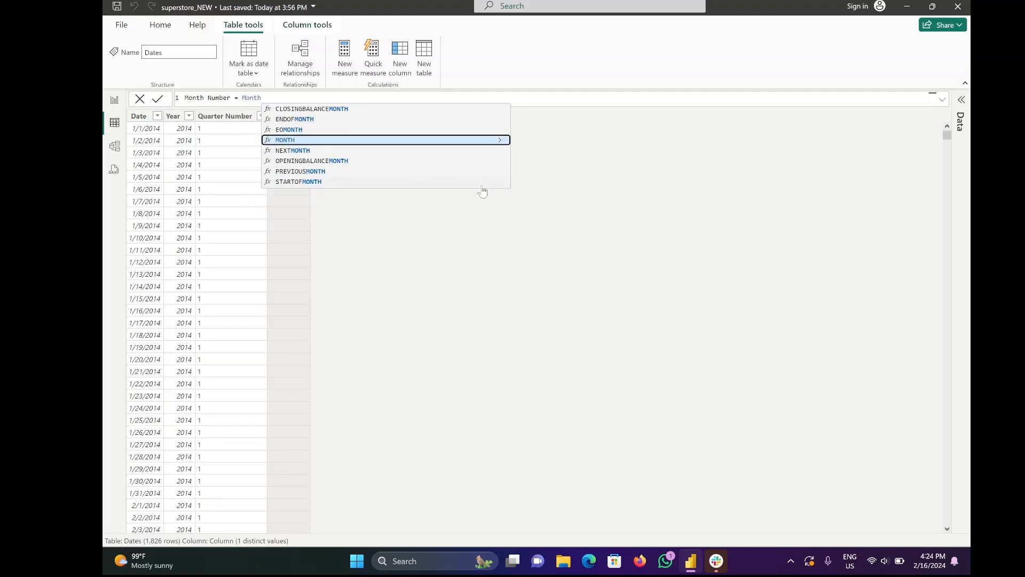
pyautogui.press('Tab')
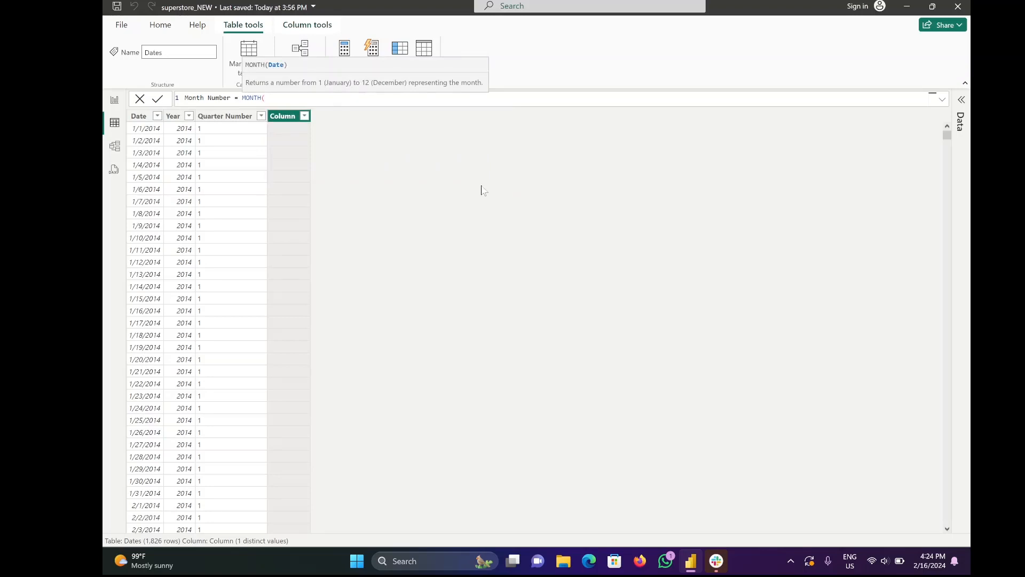
pyautogui.write('date')
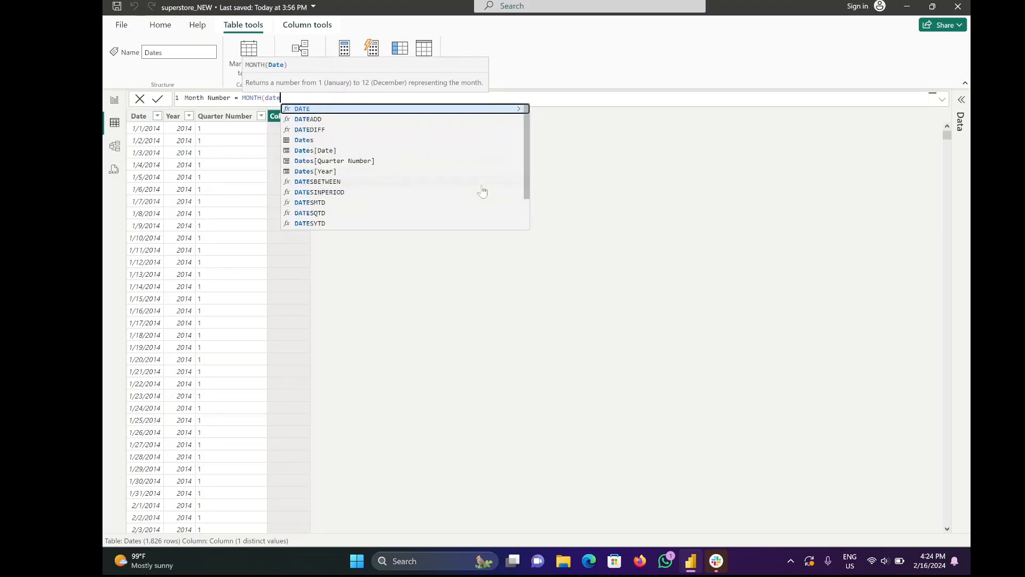
pyautogui.click(351, 152)
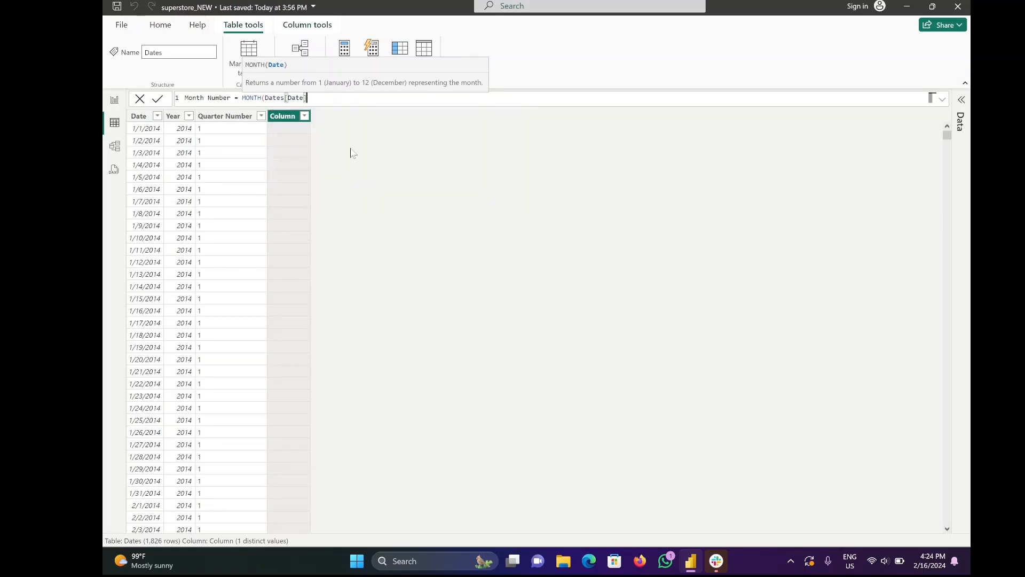
pyautogui.write(')')
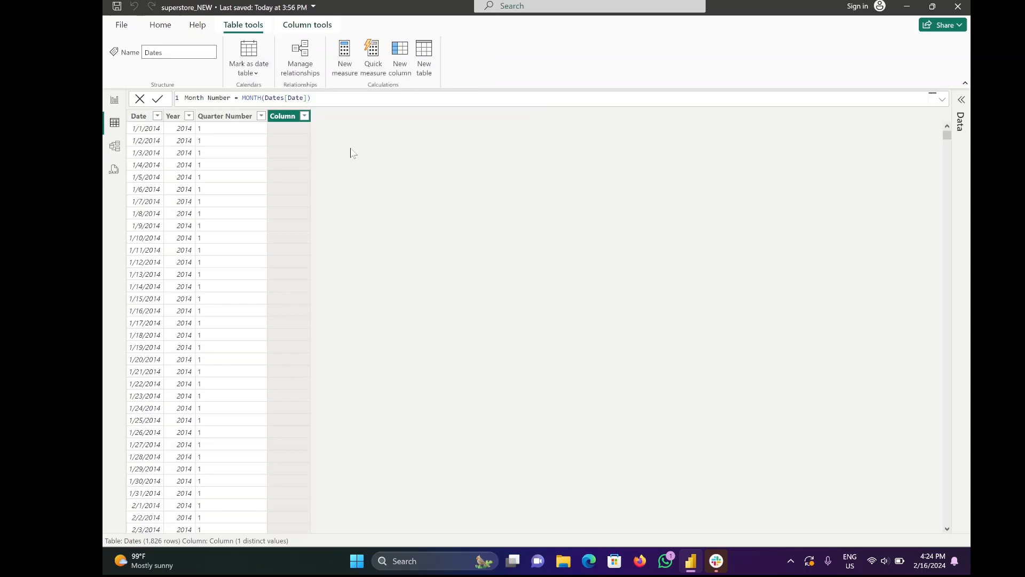
pyautogui.press('Return')
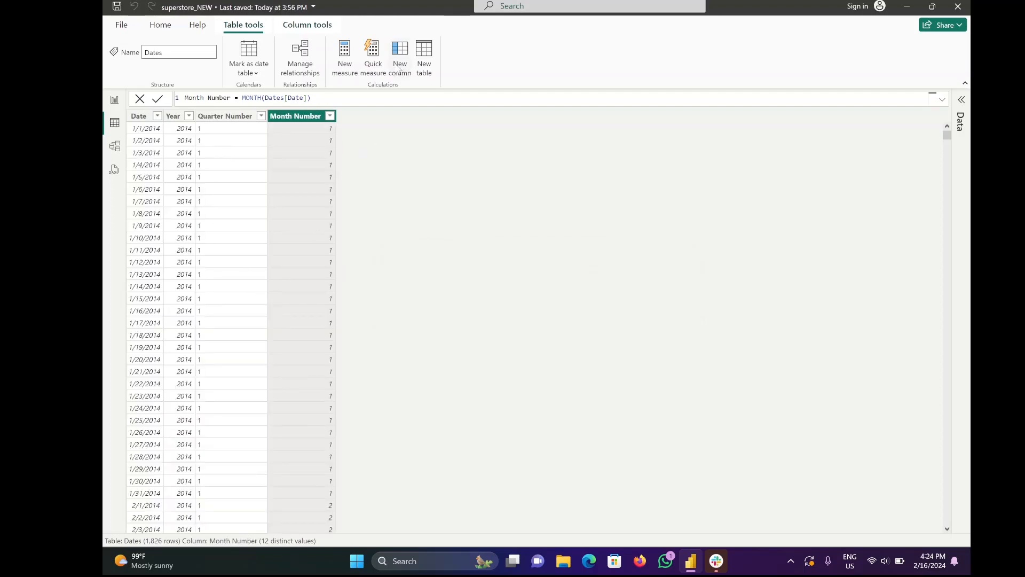
# - Add a calculated column to the Dates table with the formula Month Name = FORMAT(Dates[Date], "MMMMM")
pyautogui.click(400, 69)
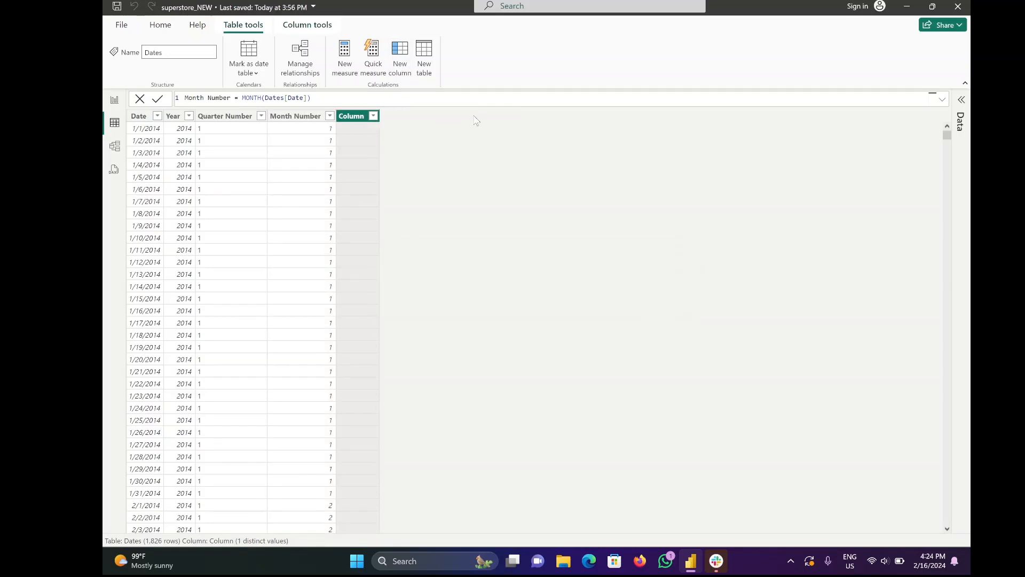
pyautogui.write('Month Nam')
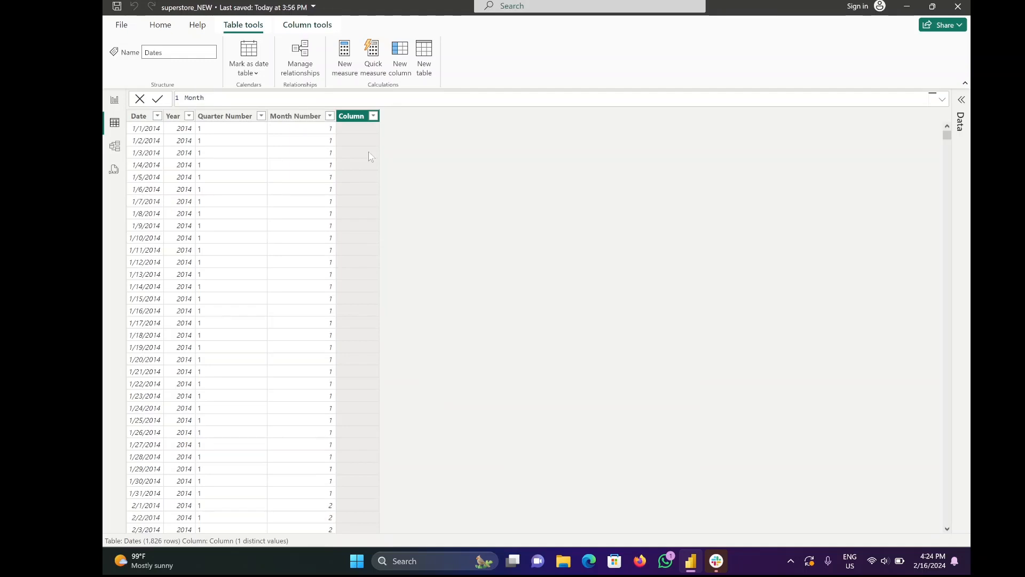
pyautogui.write('e =')
pyautogui.write('format')
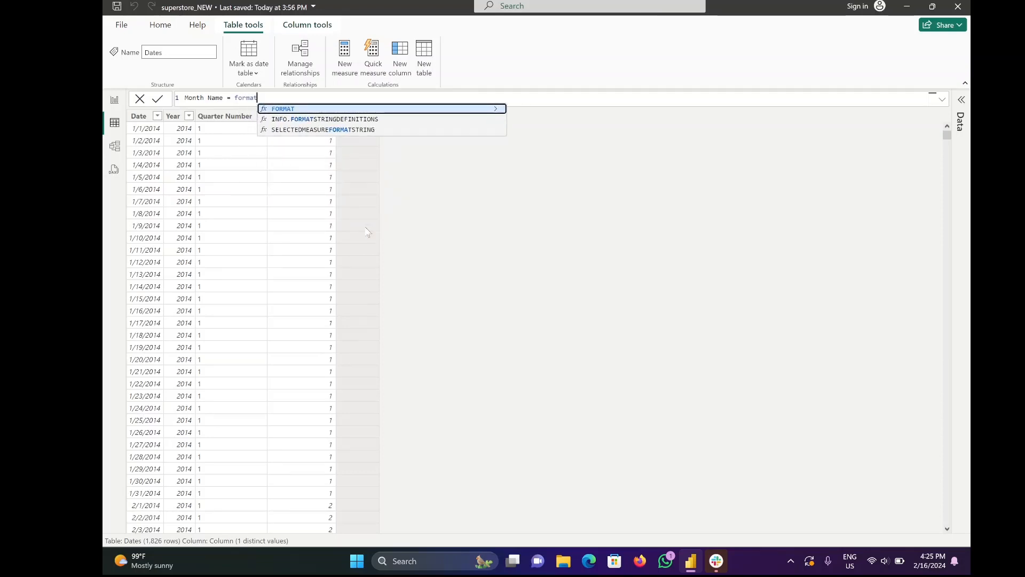
pyautogui.press('Tab')
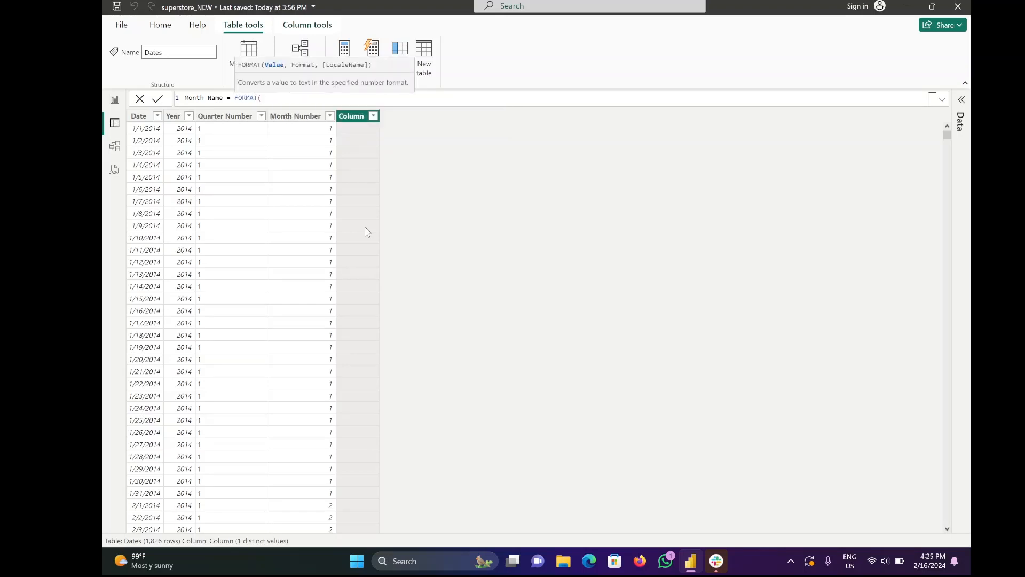
pyautogui.write('dates')
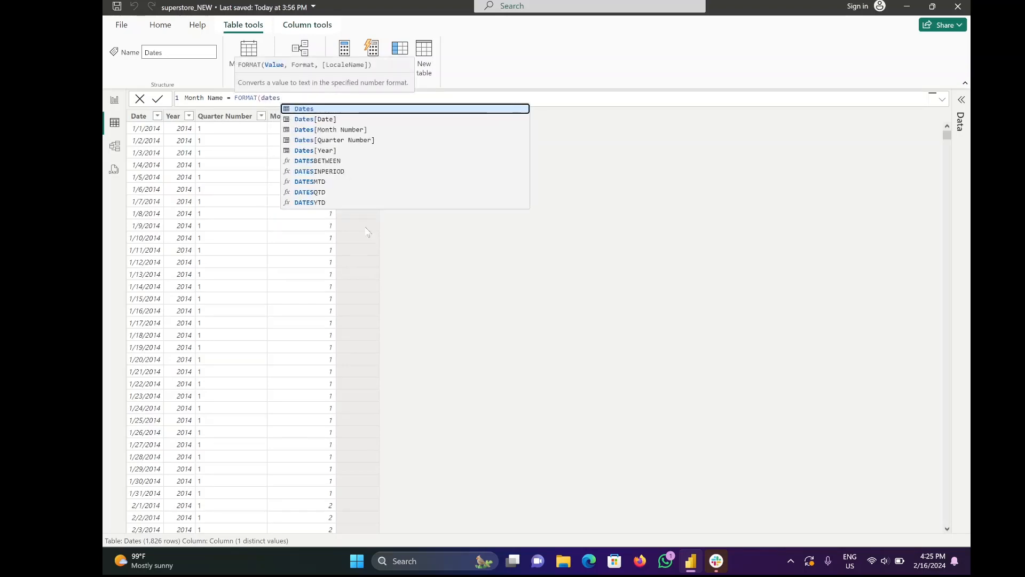
pyautogui.press('Down')
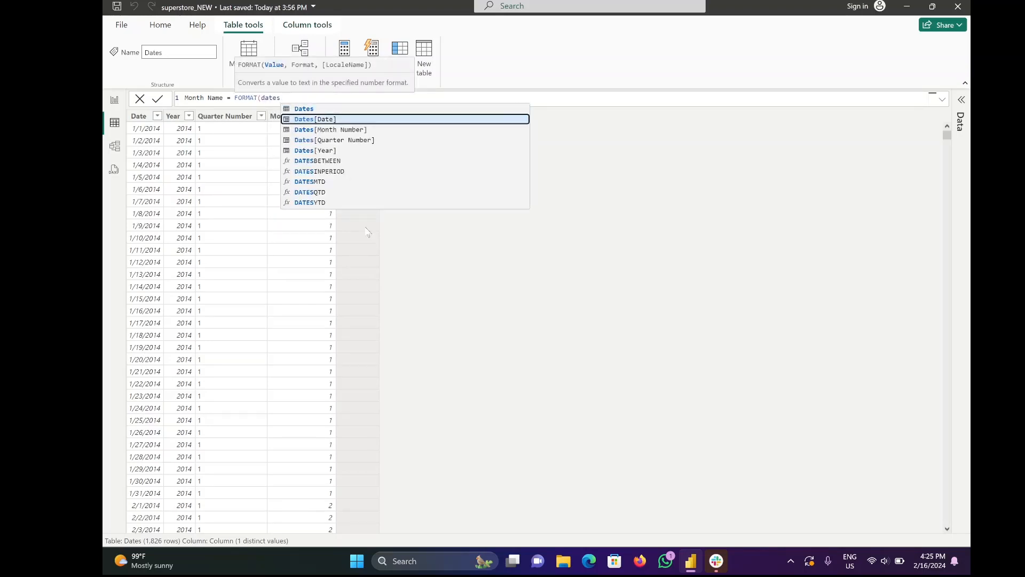
pyautogui.press('Tab')
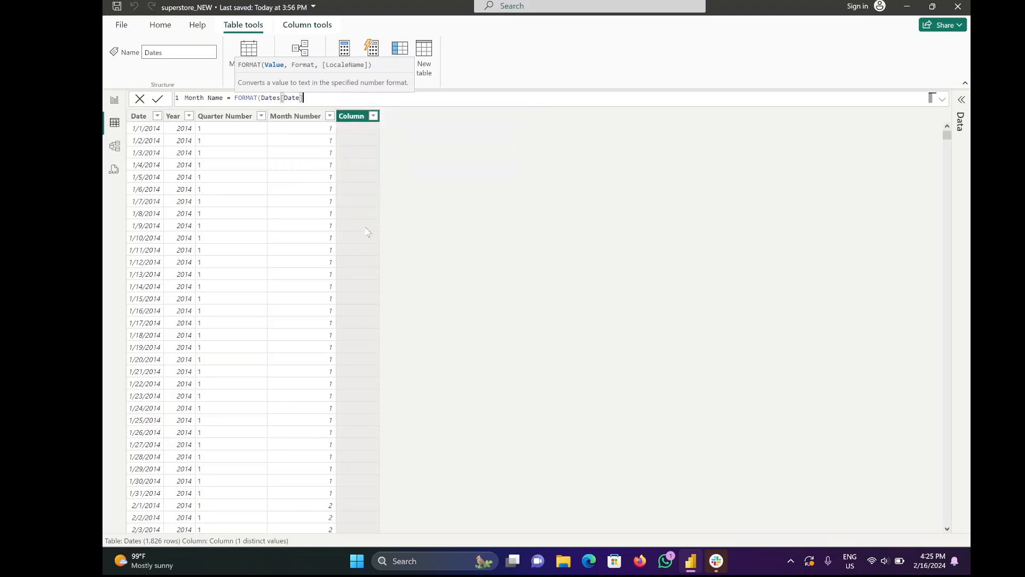
pyautogui.write(', "')
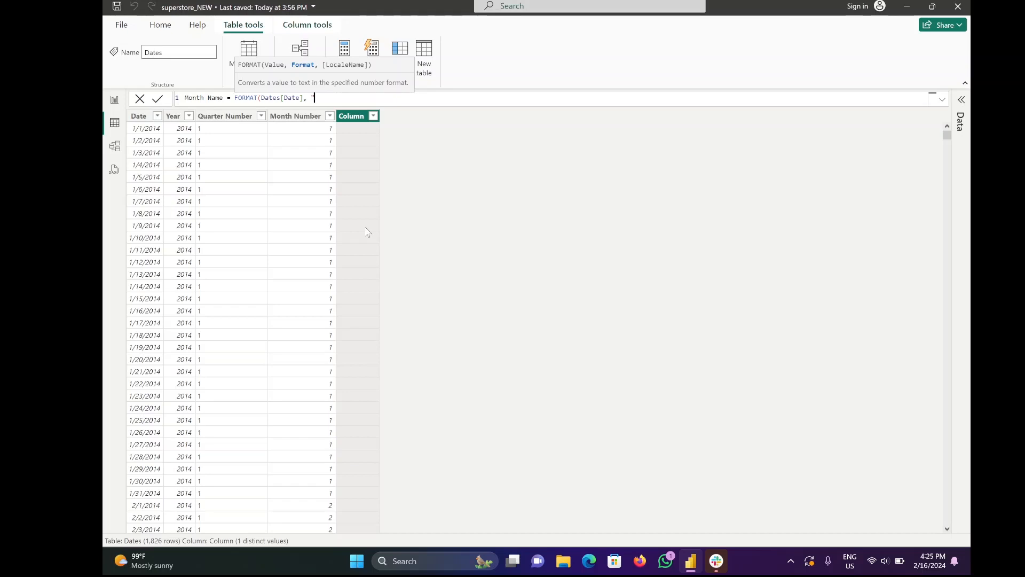
pyautogui.write('MMMMM')
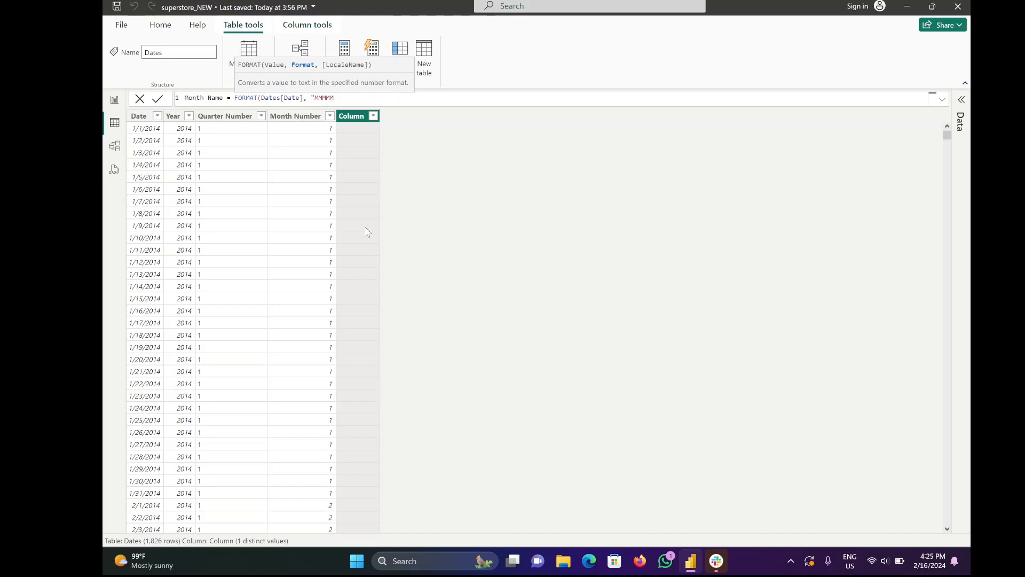
pyautogui.write('"')
pyautogui.write(')')
pyautogui.press('Return')
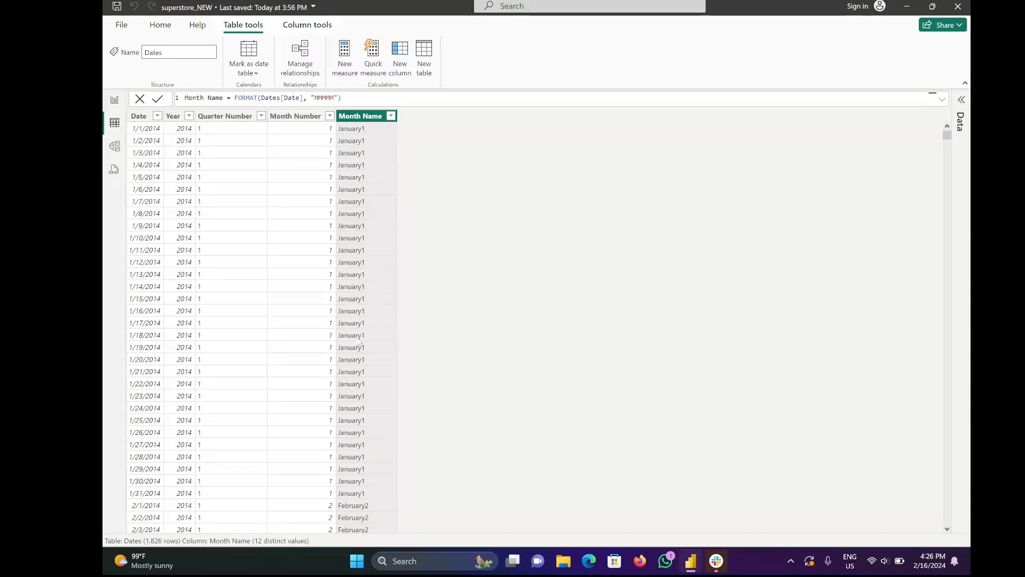
# - Check the Month Name values down the table and change the formula's format code to "MMMM"
pyautogui.scroll(-2, 357, 340)
pyautogui.scroll(-3, 357, 340)
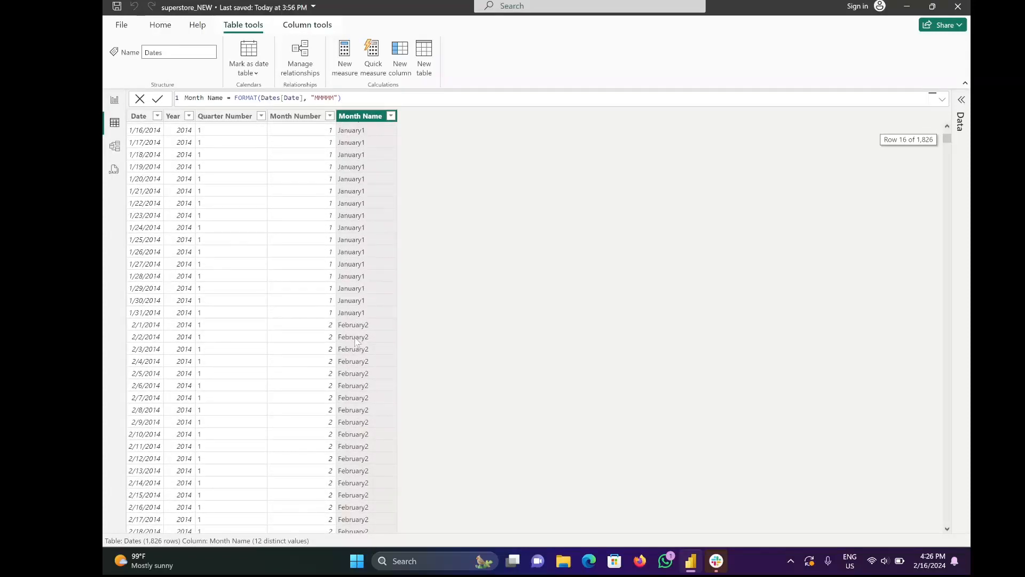
pyautogui.scroll(5, 357, 340)
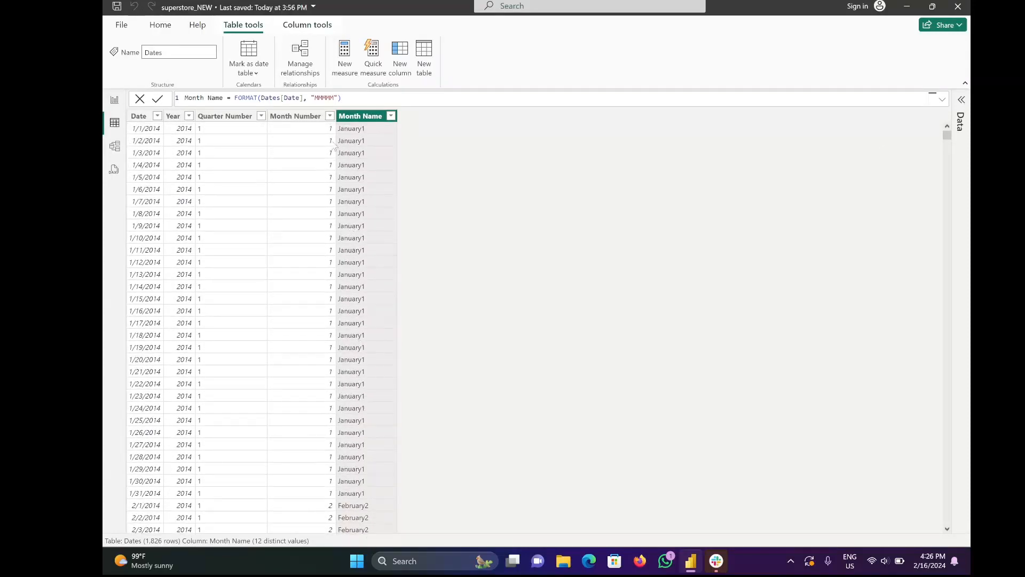
pyautogui.doubleClick(332, 98)
pyautogui.write('MMMM')
pyautogui.press('Return')
# - Add a calculated column to the Dates table with the formula Short Month = FORMAT(Dates[Date], "MMM")
pyautogui.scroll(10, 338, 99)
pyautogui.scroll(-9, 338, 98)
pyautogui.scroll(3, 337, 98)
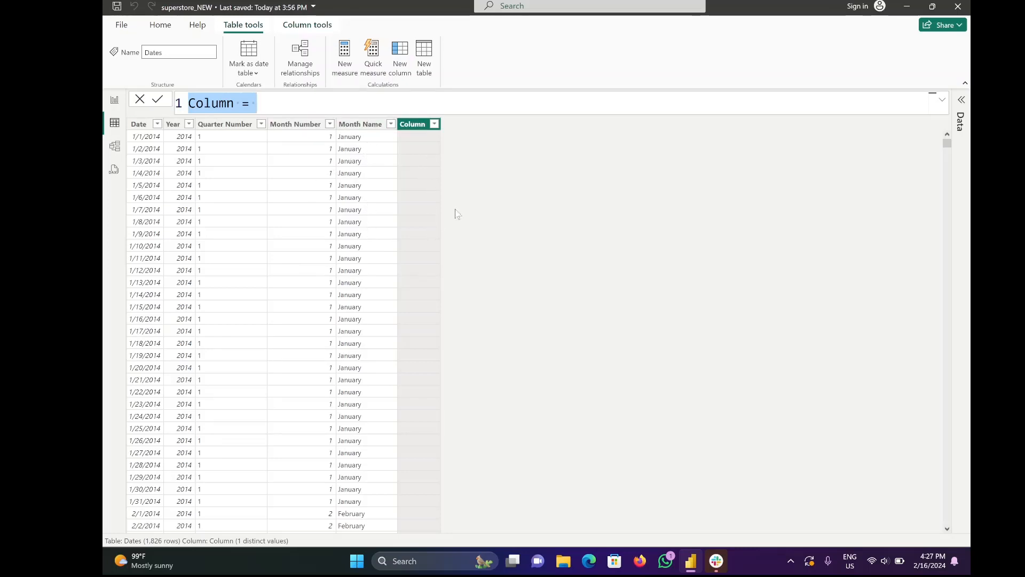
pyautogui.write('Short M')
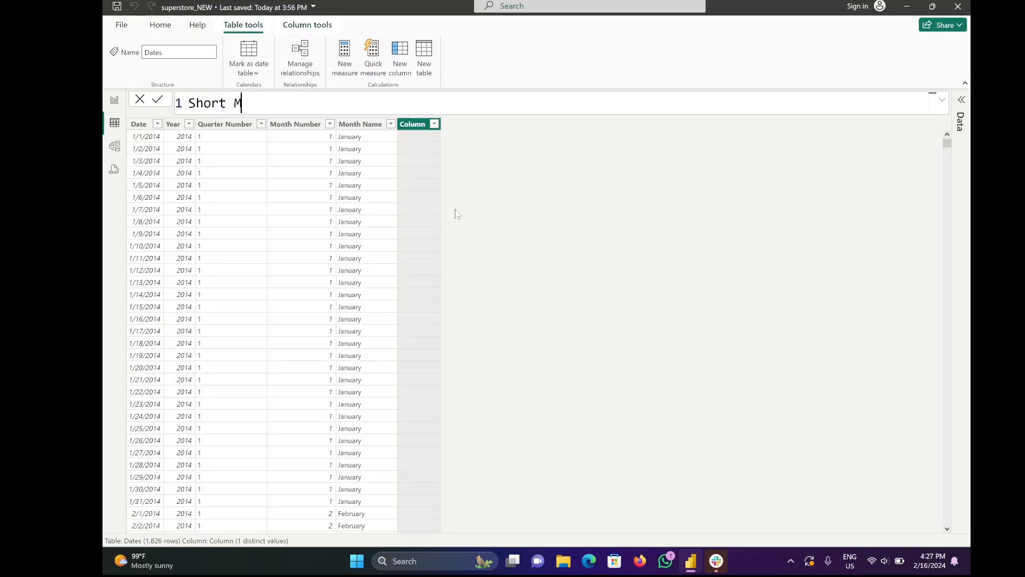
pyautogui.write('onth = format')
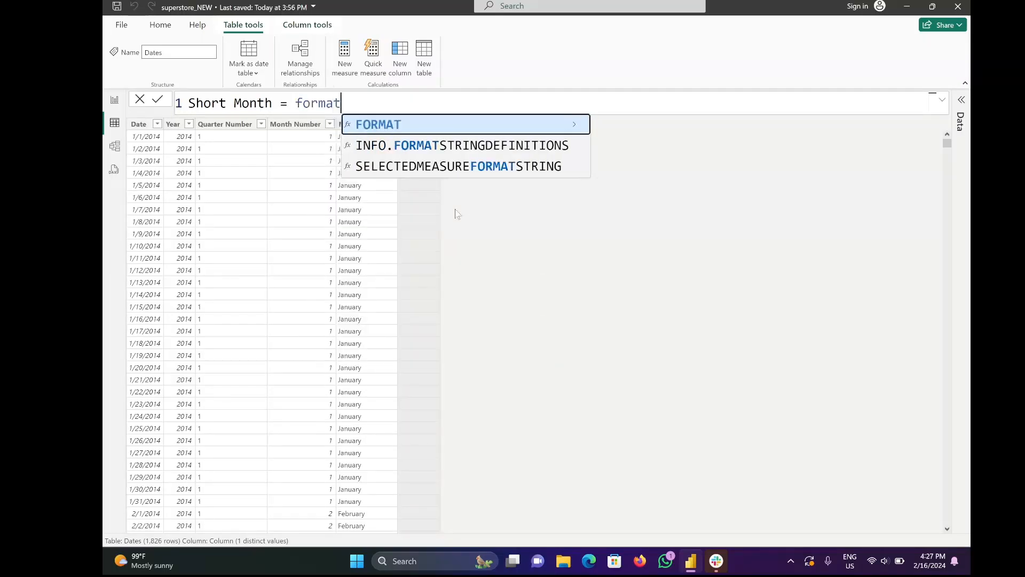
pyautogui.press('Tab')
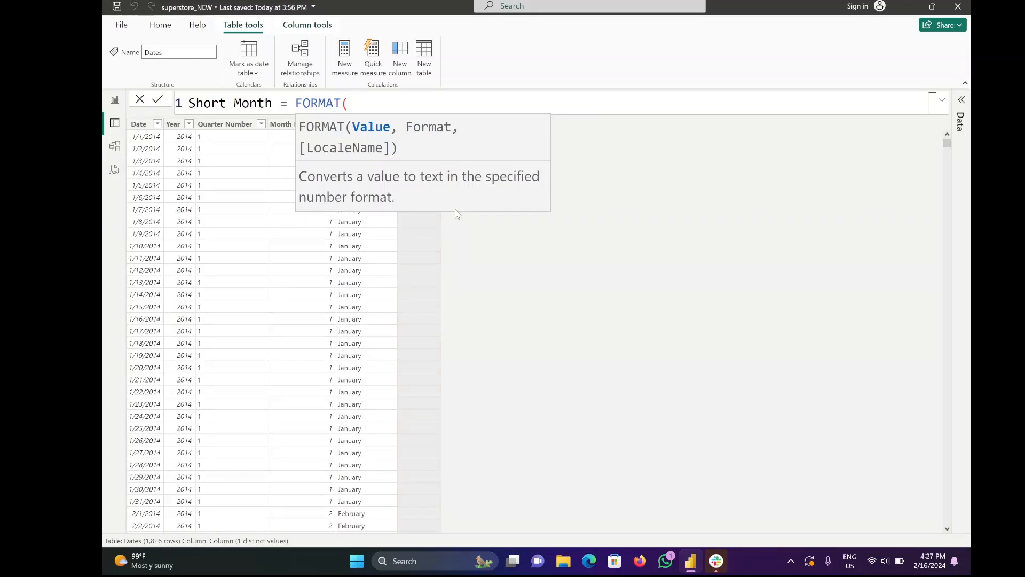
pyautogui.write('dates')
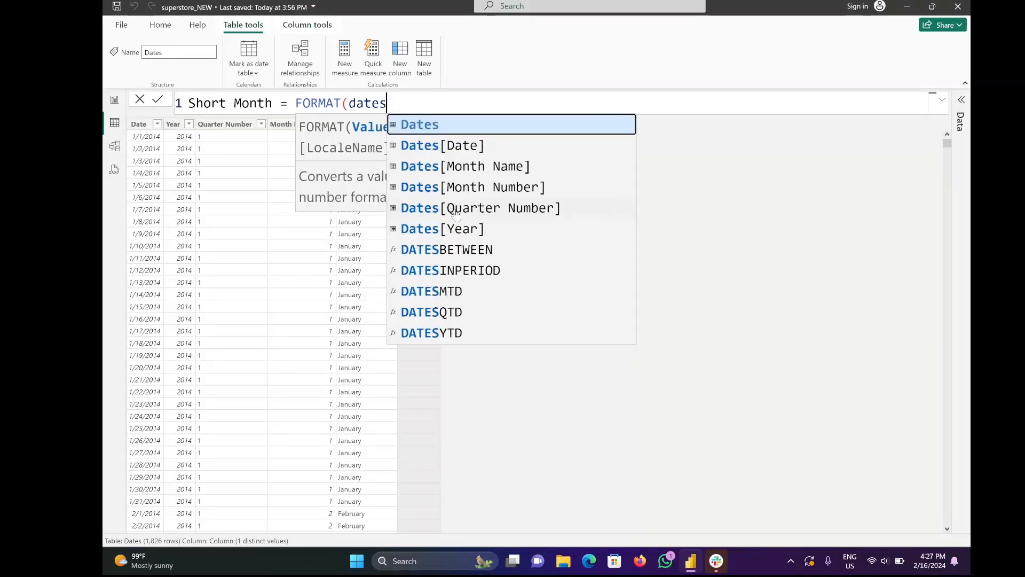
pyautogui.press('Down')
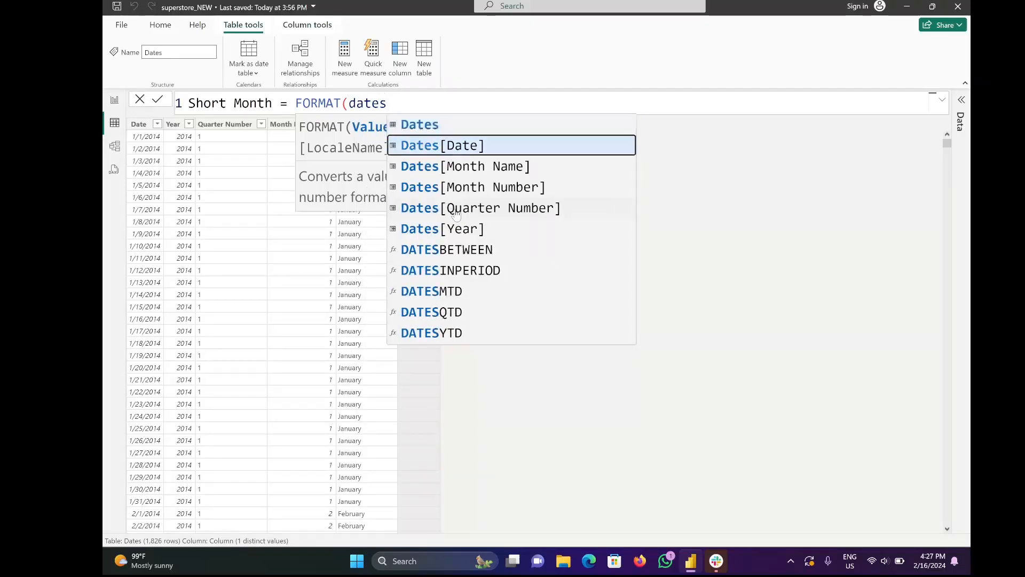
pyautogui.press('Tab')
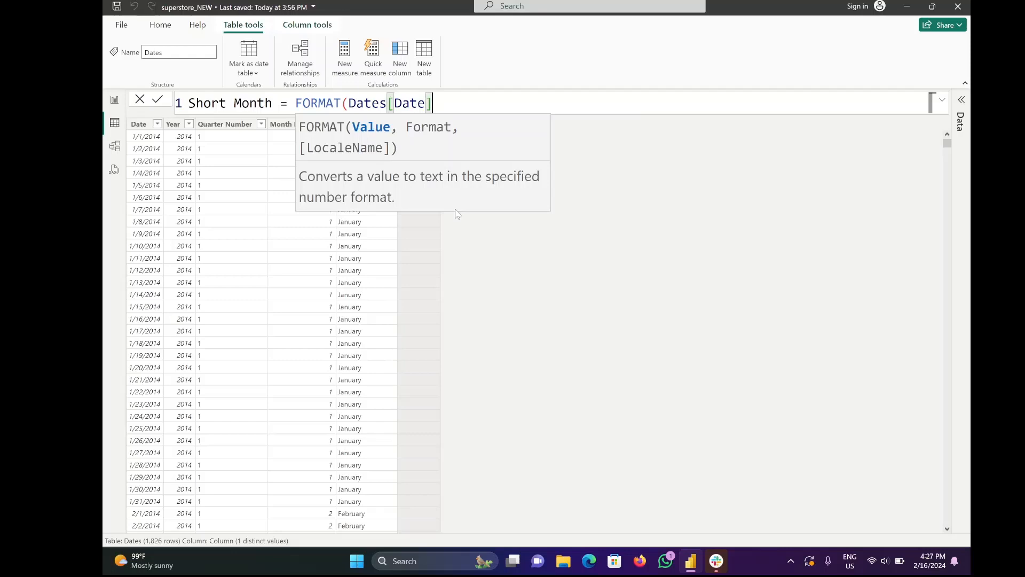
pyautogui.write(', ')
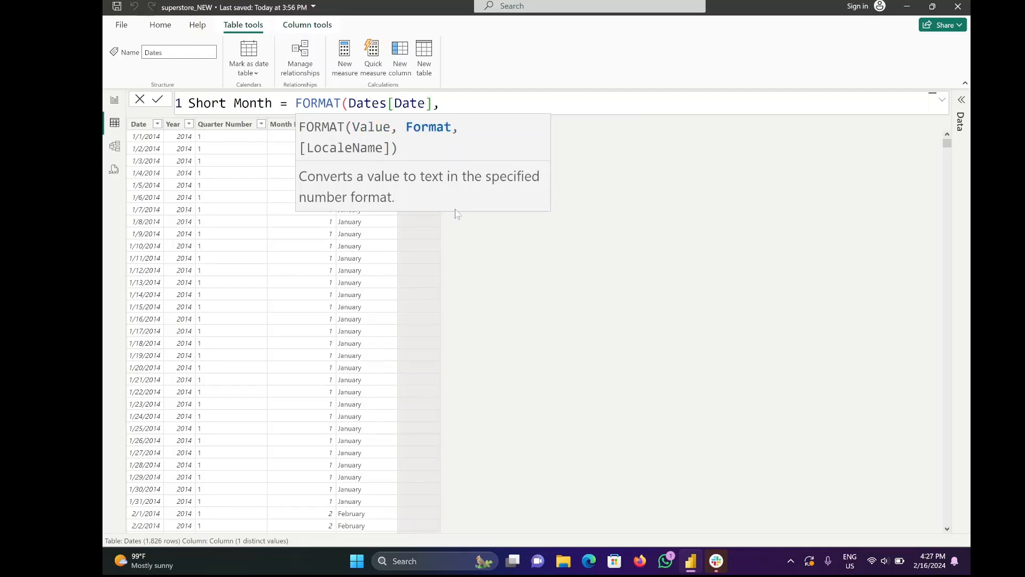
pyautogui.write('"MMM")')
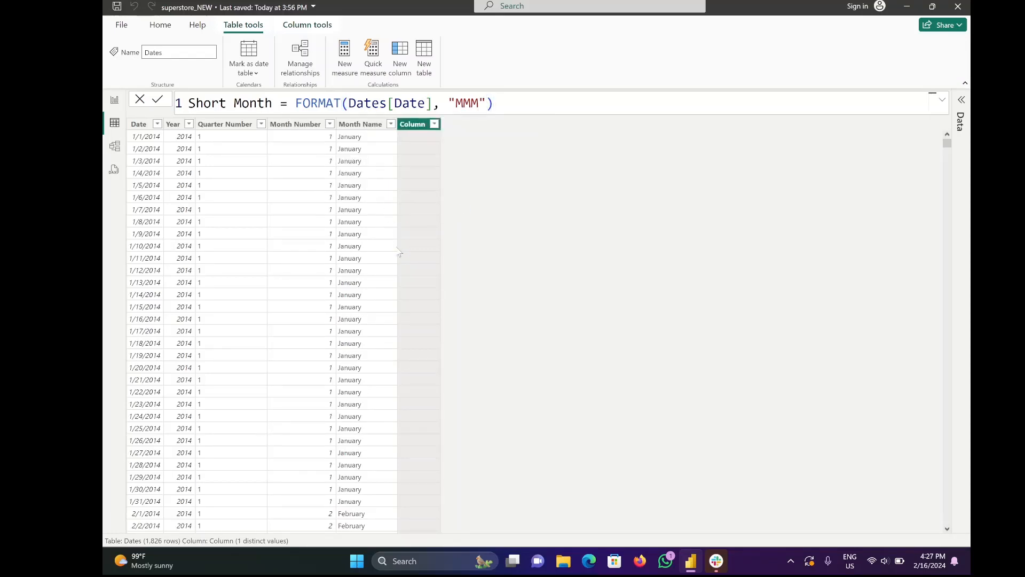
pyautogui.press('Return')
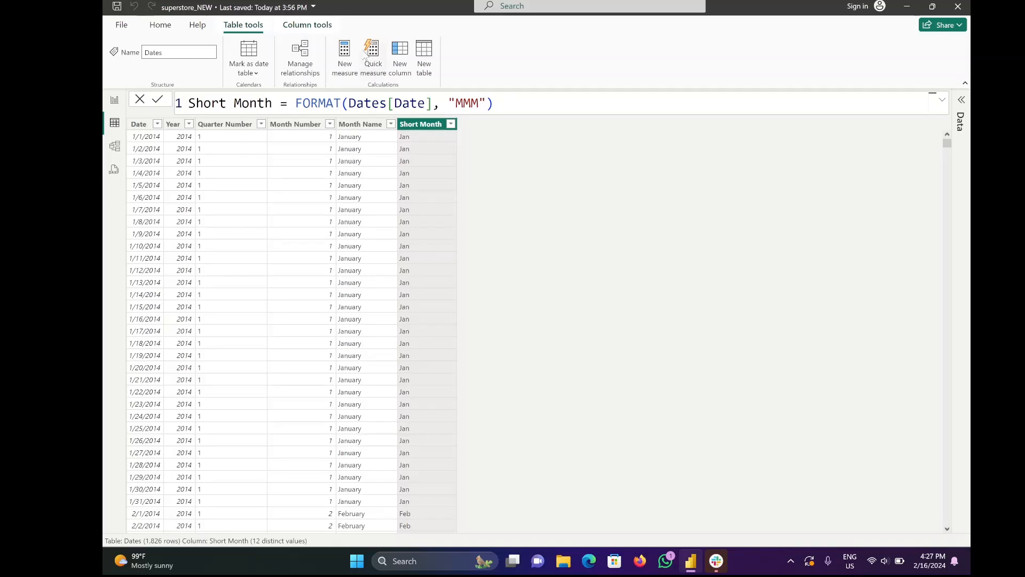
# - Prefix the Quarter Number values with the letter Q by changing the column's formula to "Q" & FORMAT(Dates[Date], "Q")
pyautogui.click(228, 125)
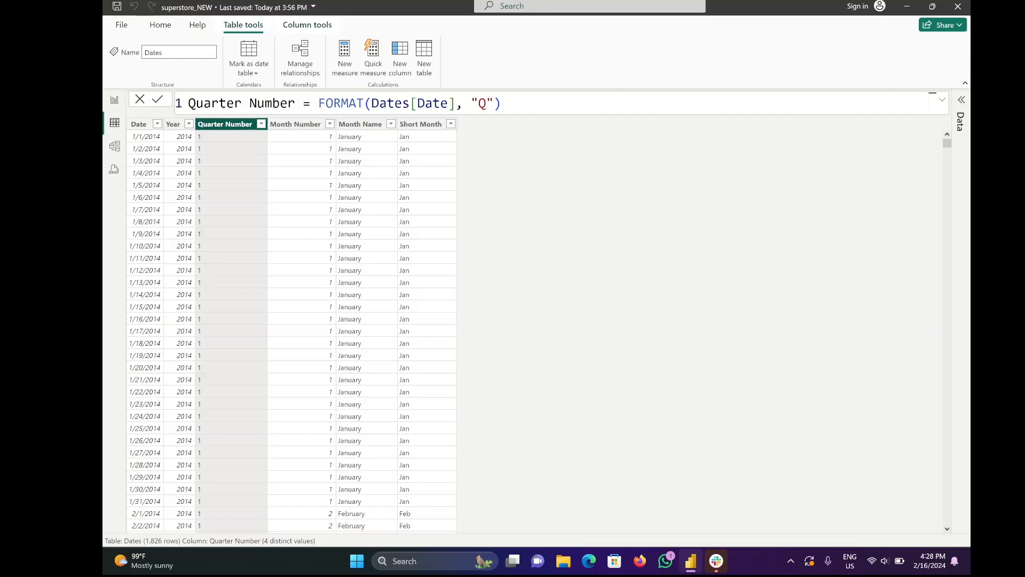
pyautogui.click(318, 103)
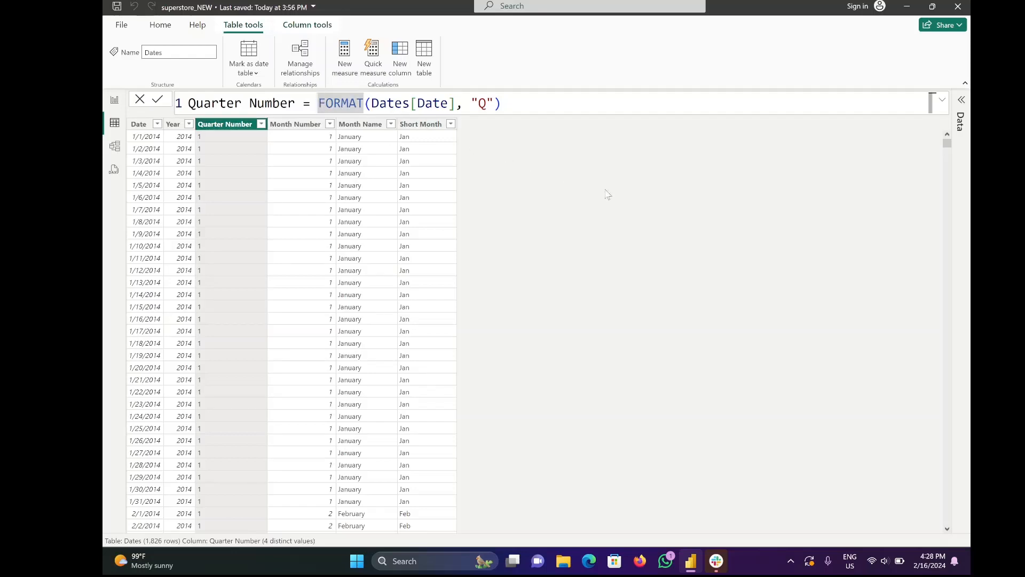
pyautogui.write('"')
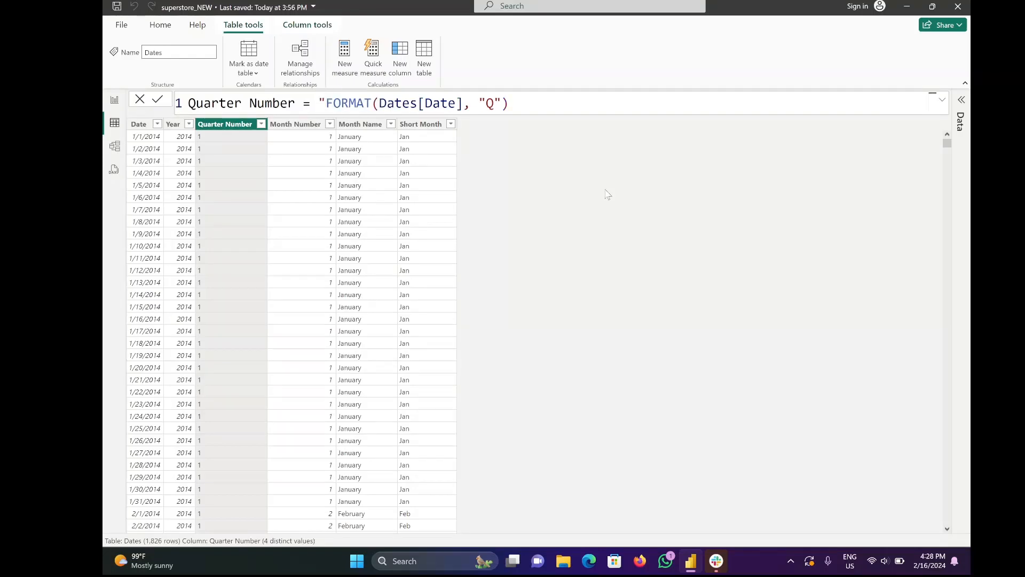
pyautogui.write('Q" ')
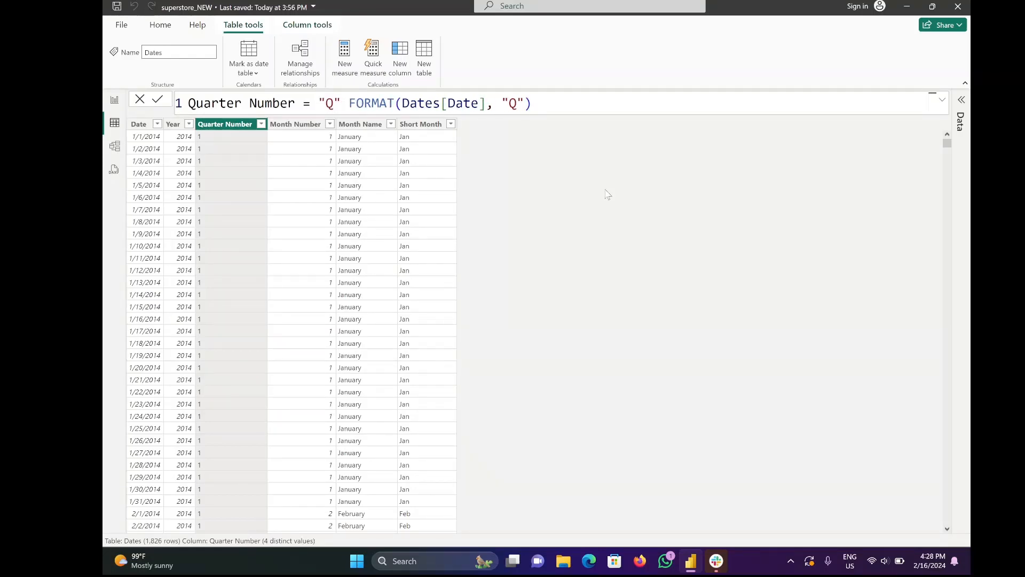
pyautogui.write('&')
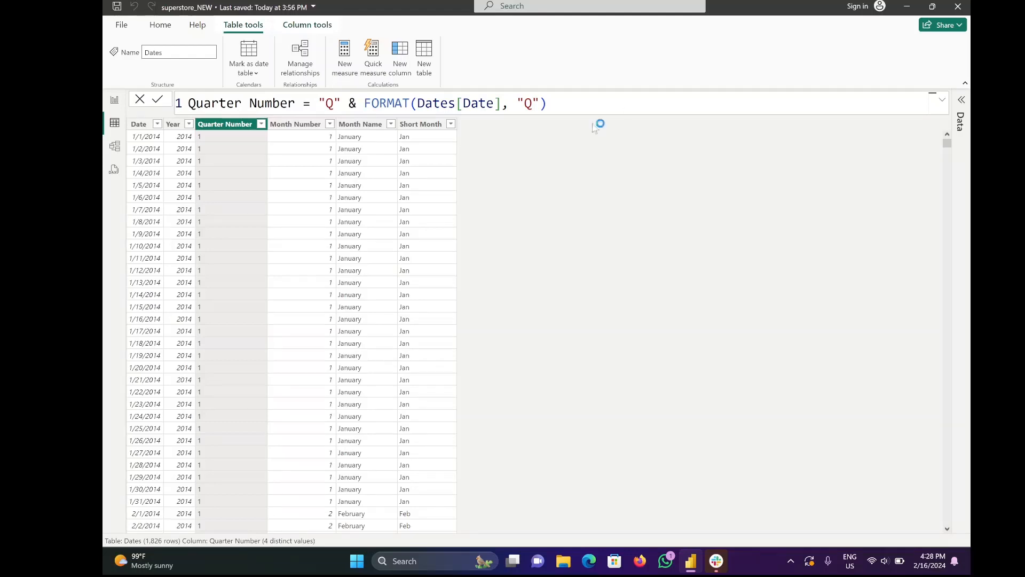
pyautogui.press('Return')
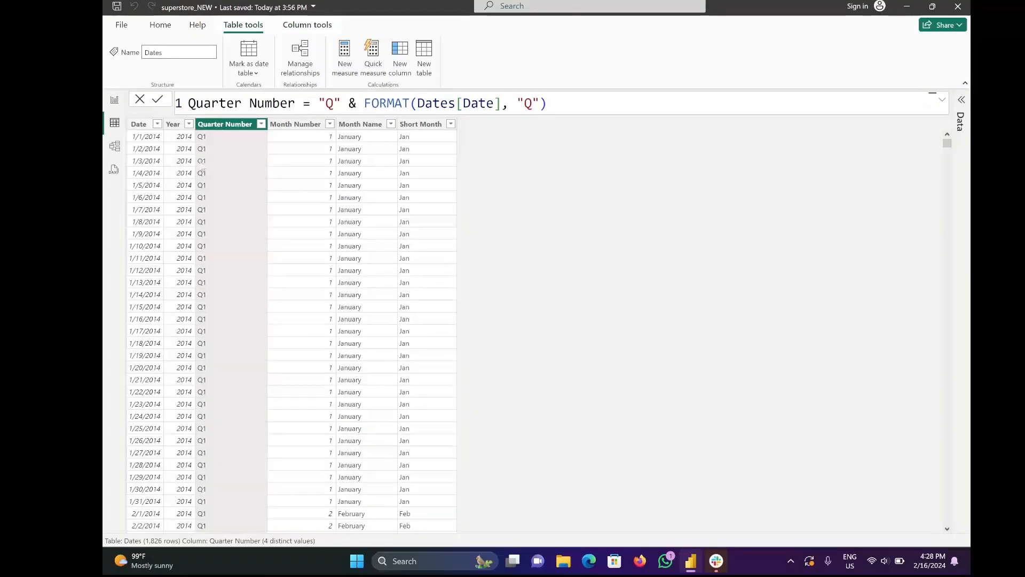
pyautogui.scroll(-4, 214, 331)
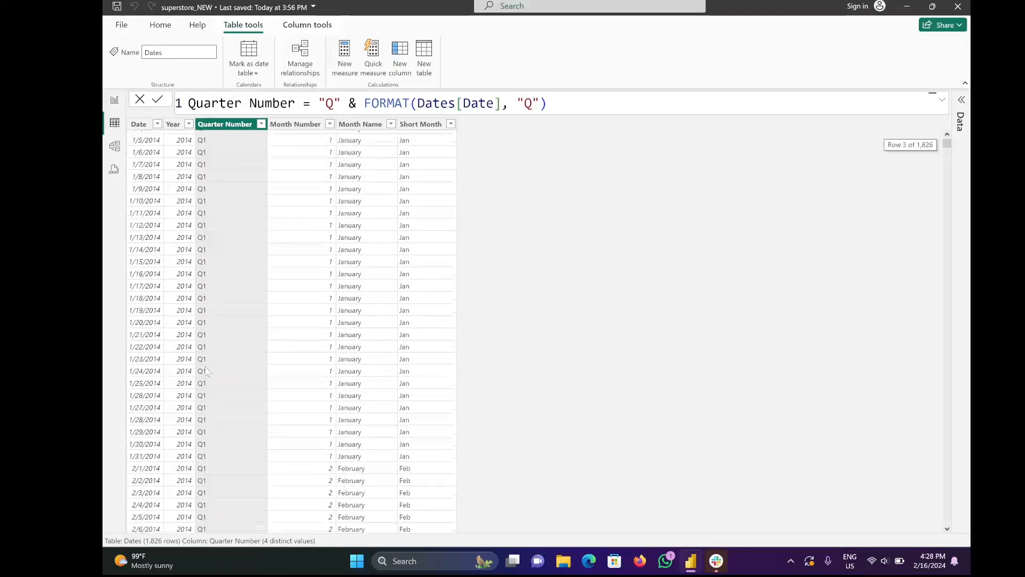
pyautogui.scroll(4, 208, 368)
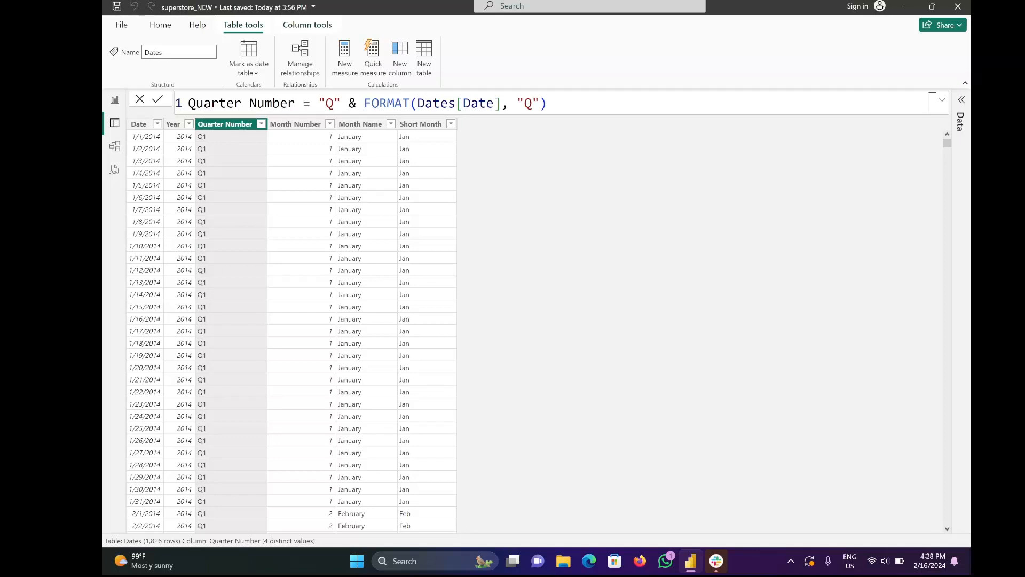
# - Add a new calculated column named Weekday to the Dates table
pyautogui.click(397, 63)
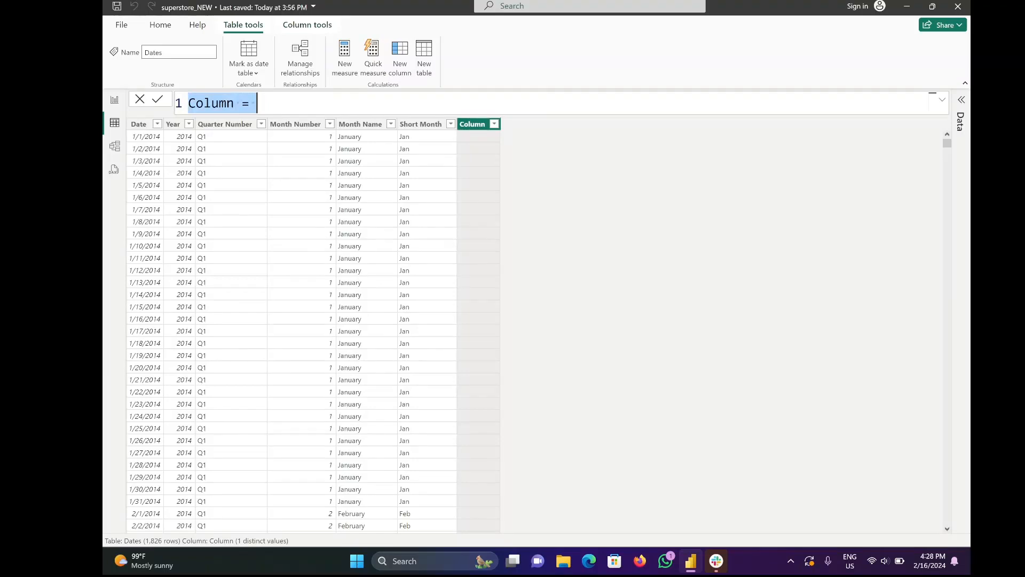
pyautogui.write('Wek=e')
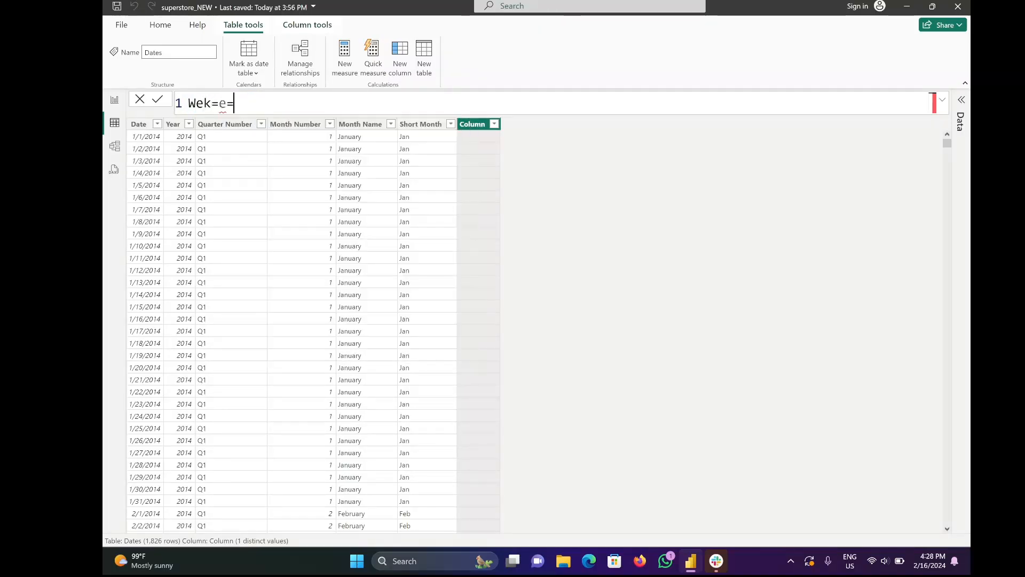
pyautogui.press('BackSpace')
pyautogui.press('BackSpace')
pyautogui.write('ekday')
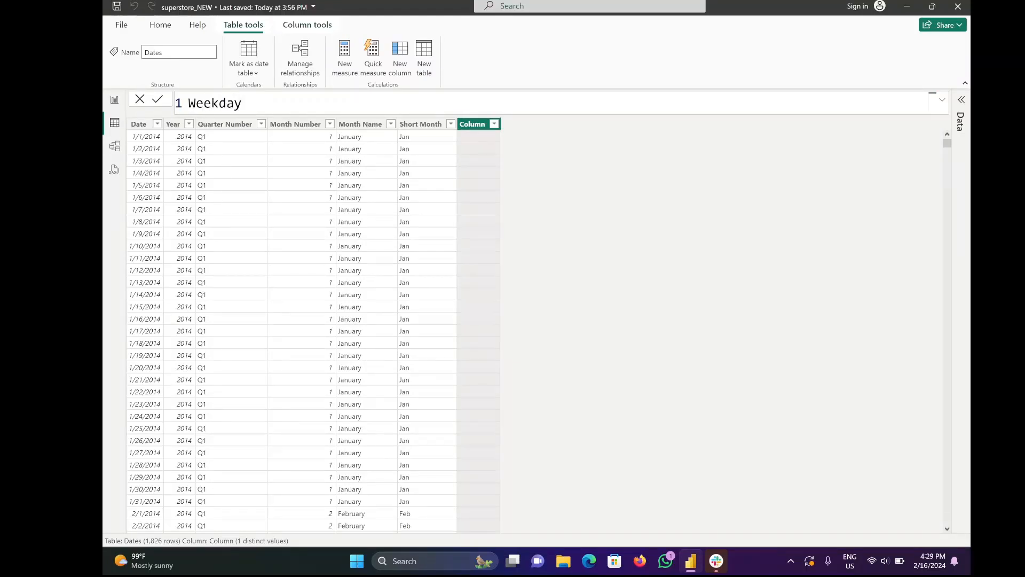
pyautogui.write(' = ')
pyautogui.write('week')
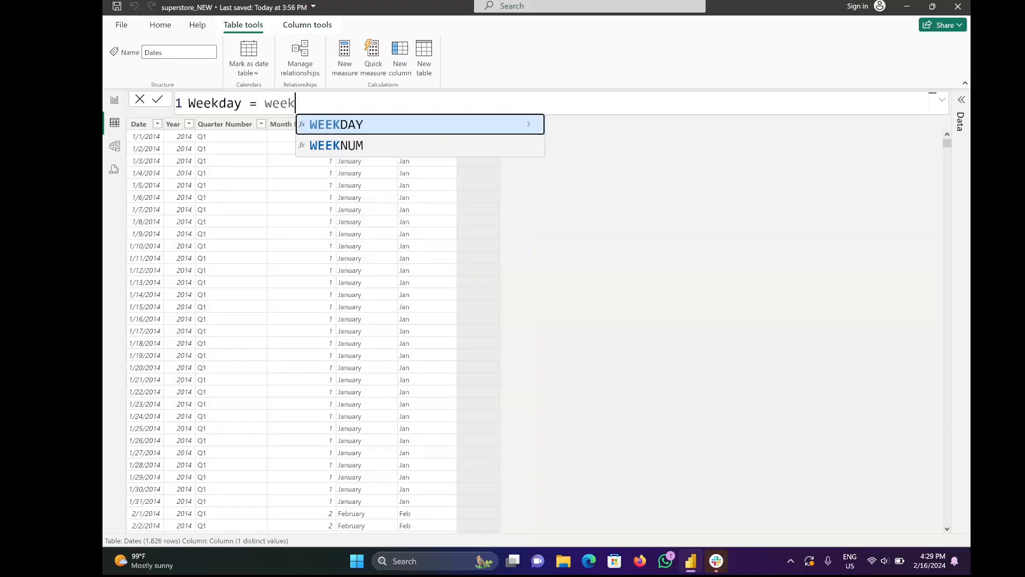
pyautogui.press('Tab')
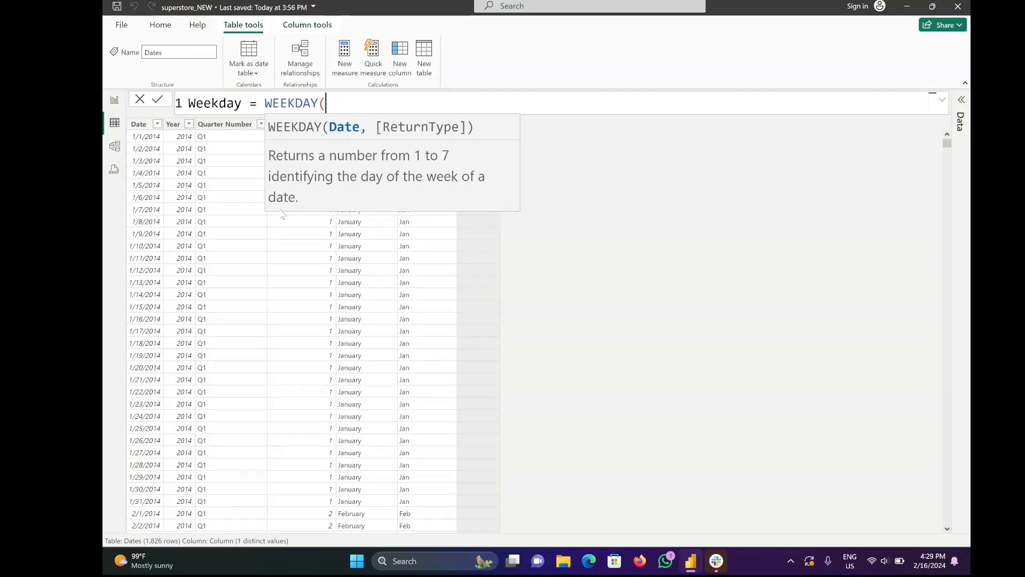
pyautogui.press('BackSpace')
pyautogui.press('BackSpace')
pyautogui.press('BackSpace')
pyautogui.press('BackSpace')
pyautogui.press('BackSpace')
pyautogui.press('BackSpace')
pyautogui.press('BackSpace')
pyautogui.press('BackSpace')
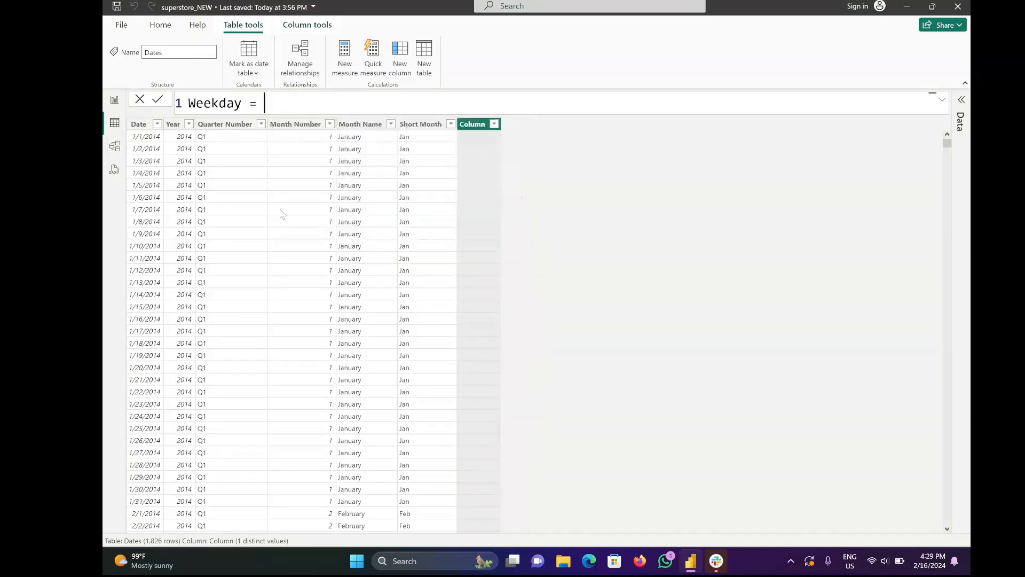
# - Define the Weekday column with the formula FORMAT(Dates[Date], "DDDD")
pyautogui.write('form')
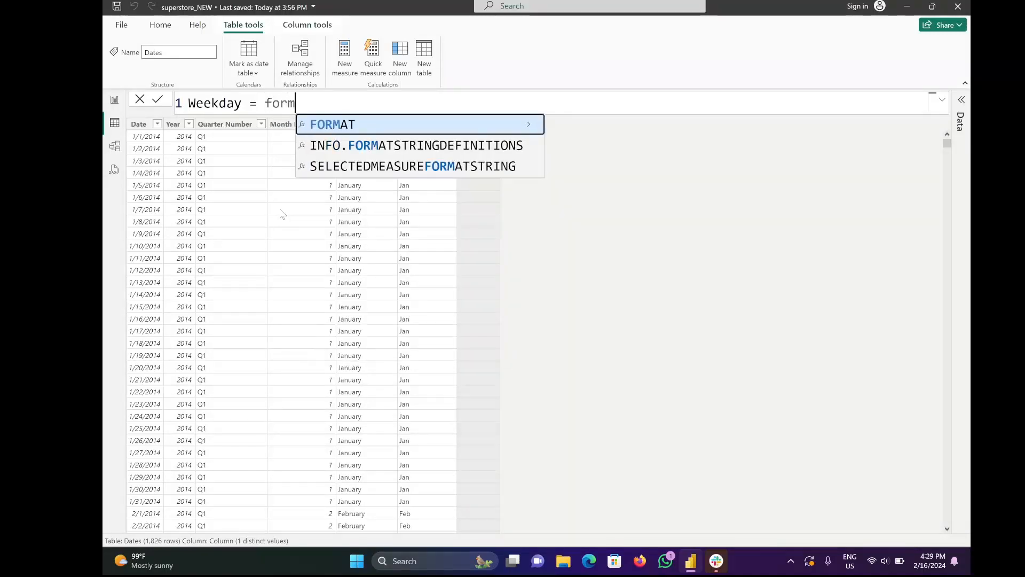
pyautogui.press('Tab')
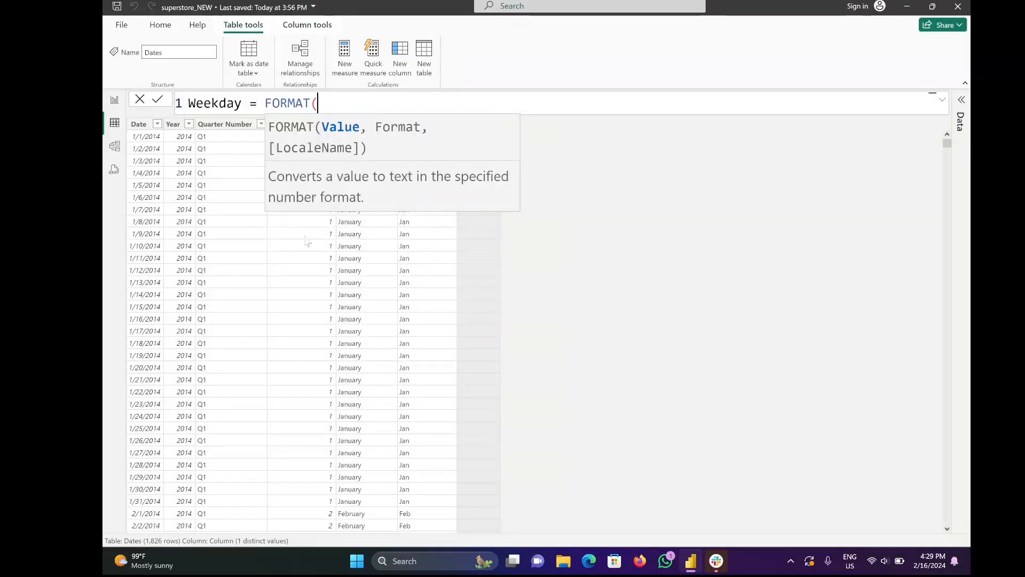
pyautogui.write('date')
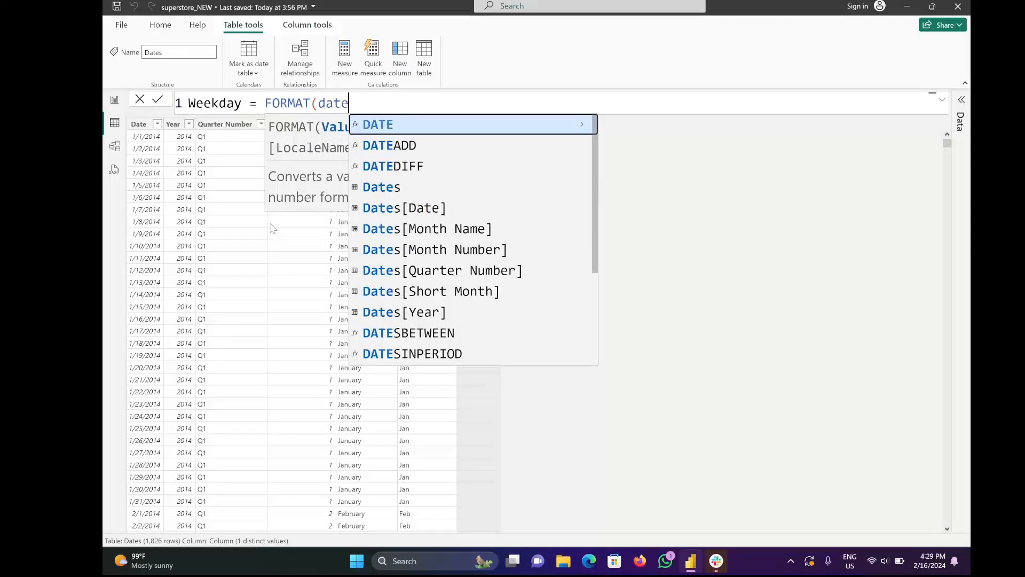
pyautogui.press('Down')
pyautogui.press('Down')
pyautogui.press('Down')
pyautogui.press('Down')
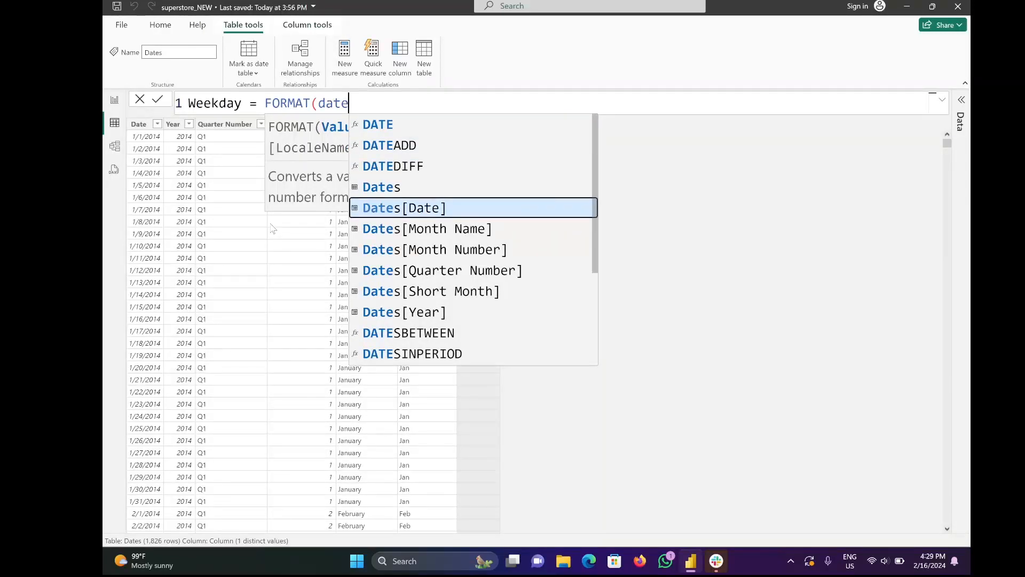
pyautogui.press('Tab')
pyautogui.write(', ')
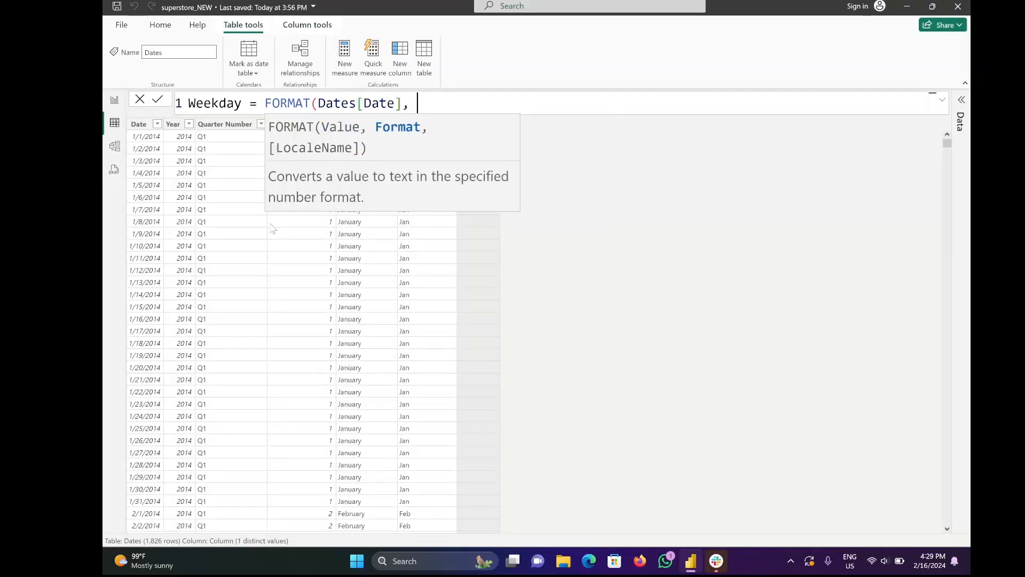
pyautogui.write('""')
pyautogui.write('DDD')
pyautogui.write('D"')
pyautogui.write(')')
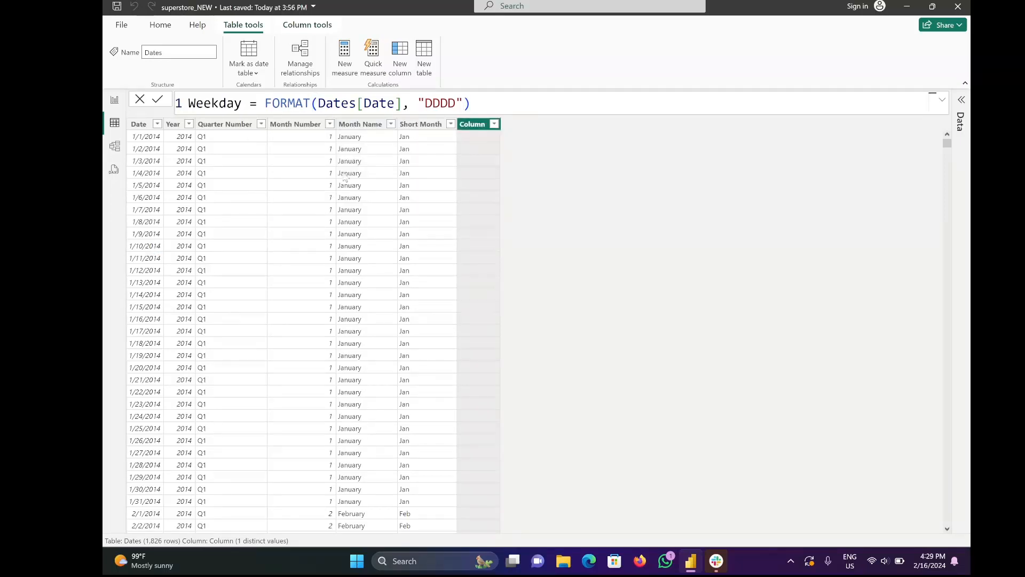
pyautogui.press('Return')
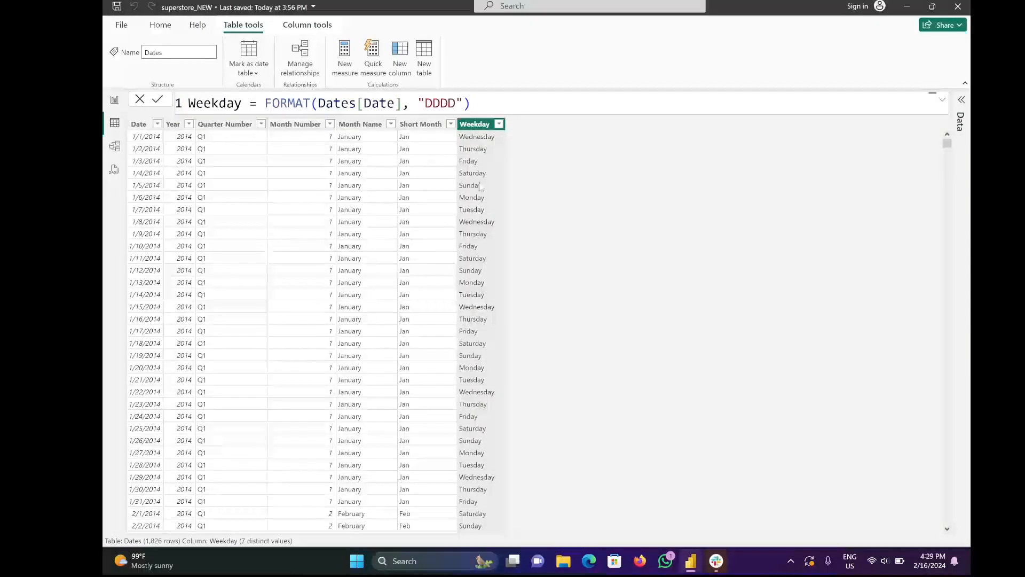
# - Check the Weekday values down the Dates table and review the model's existing table relationships
pyautogui.scroll(-14, 545, 352)
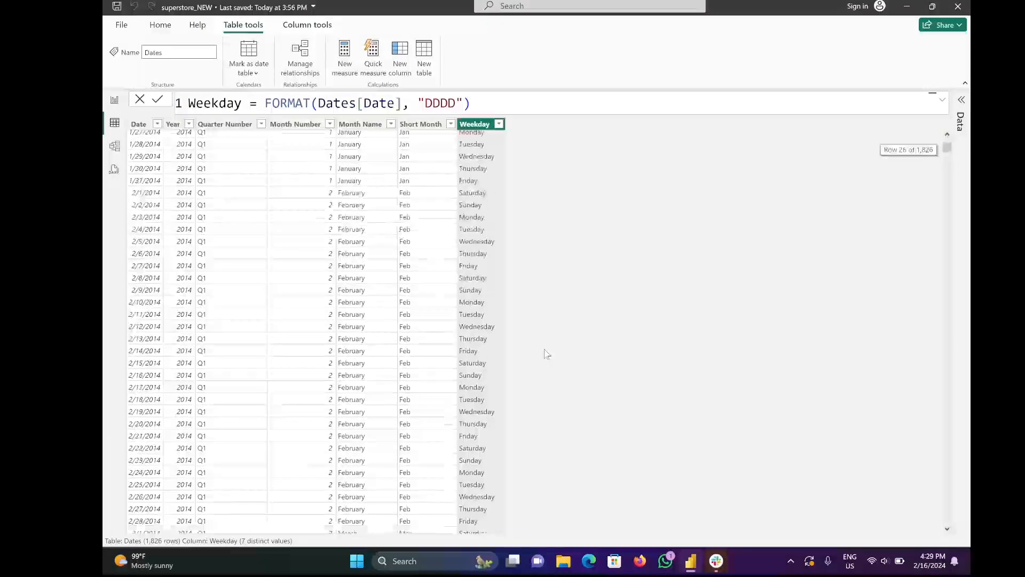
pyautogui.scroll(-3, 546, 354)
pyautogui.scroll(18, 546, 353)
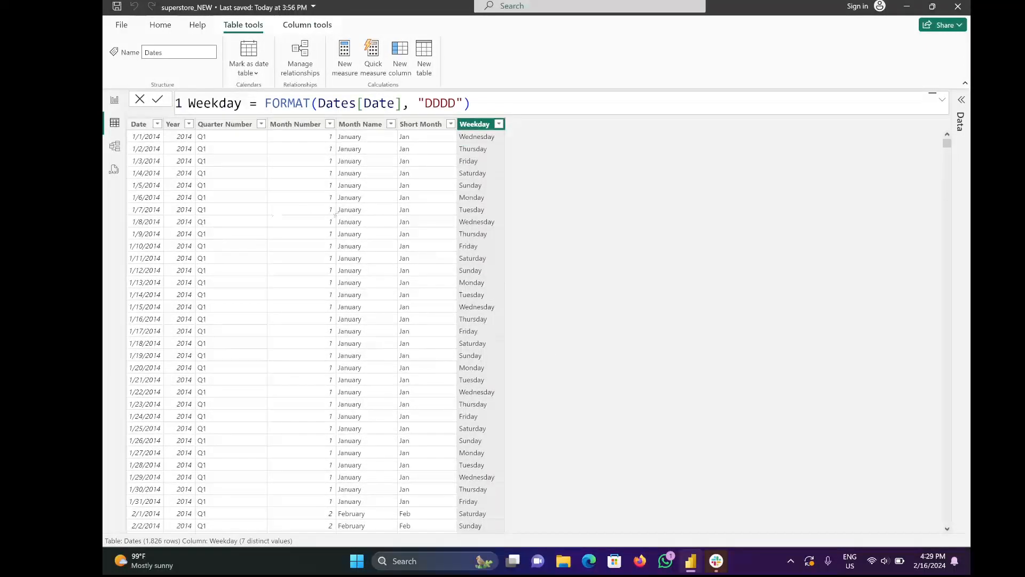
pyautogui.click(304, 54)
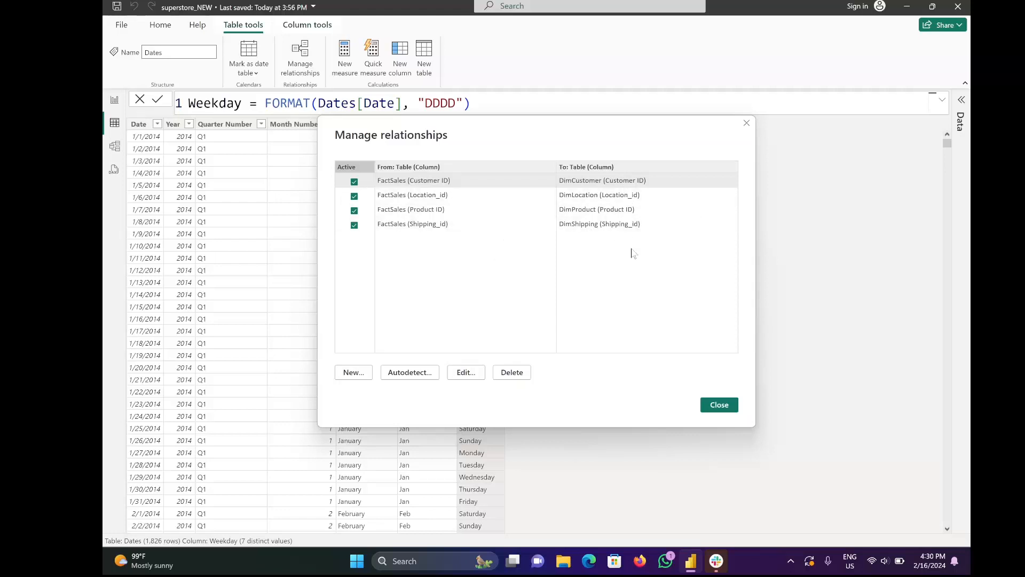
pyautogui.click(719, 404)
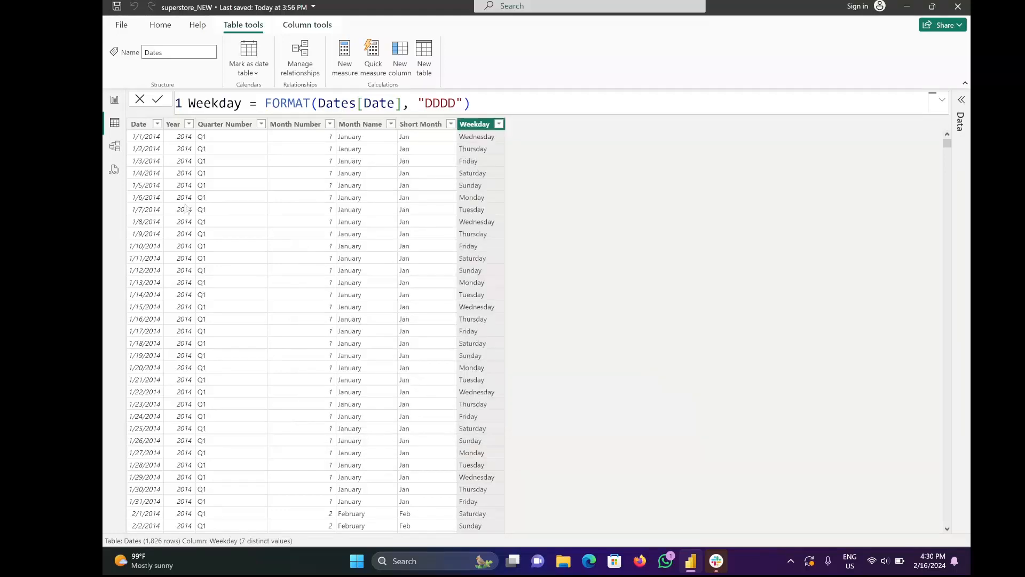
# - In the model diagram, move the _Measuers table to the gap between the DimLocation and DimCustomer tables
pyautogui.click(114, 148)
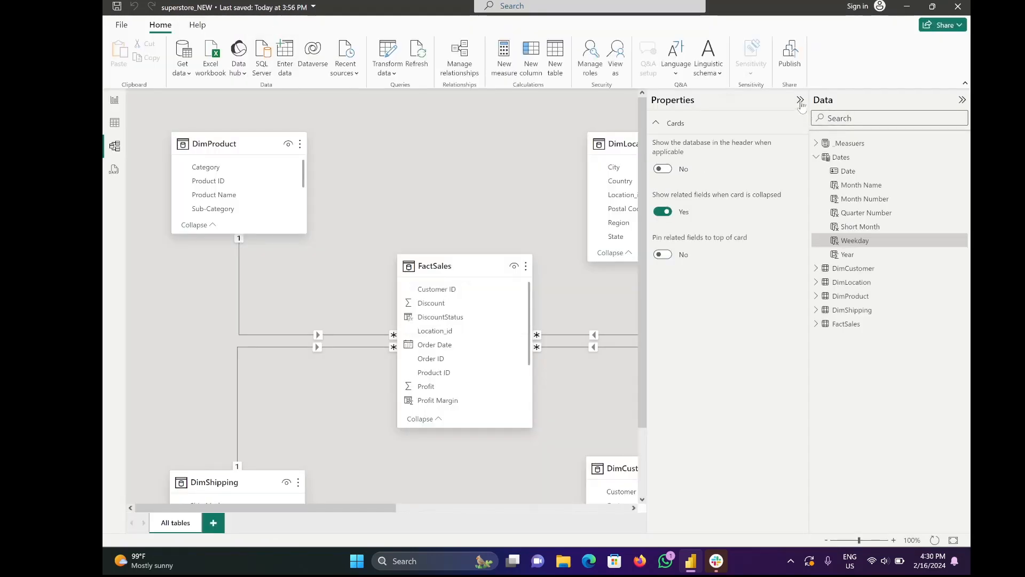
pyautogui.click(800, 99)
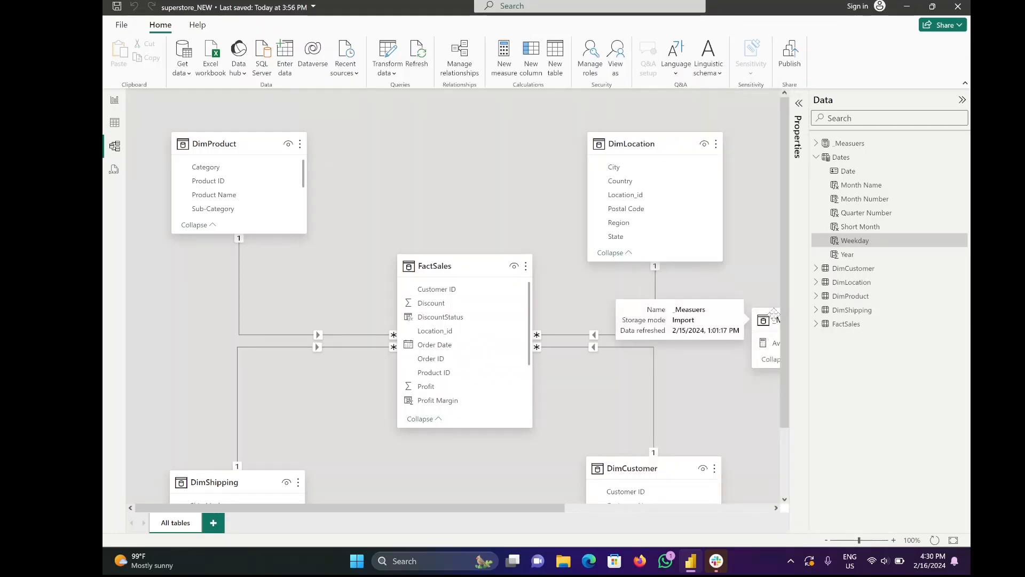
pyautogui.moveTo(773, 321); pyautogui.dragTo(725, 358)
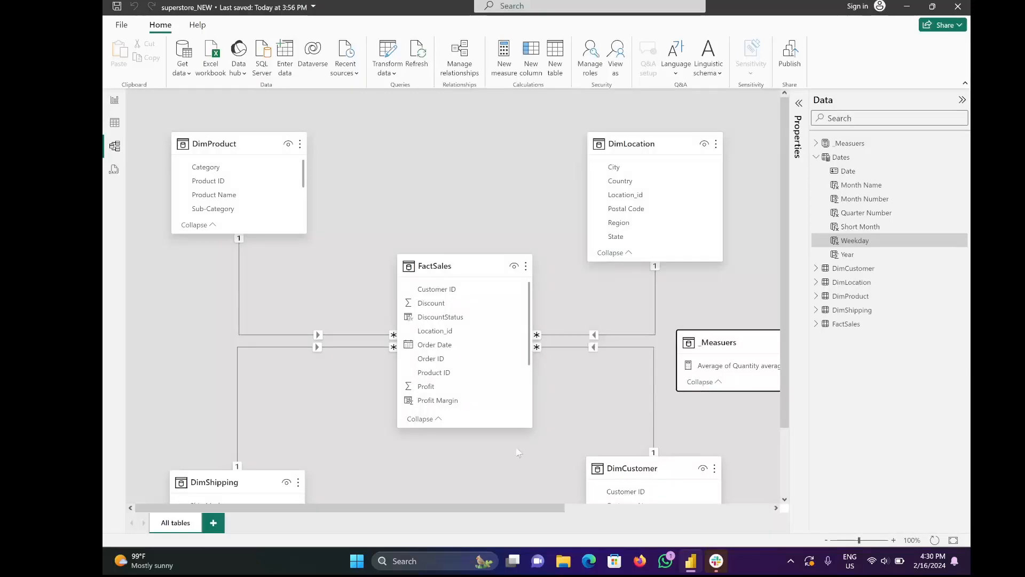
pyautogui.hscroll(5, 518, 451)
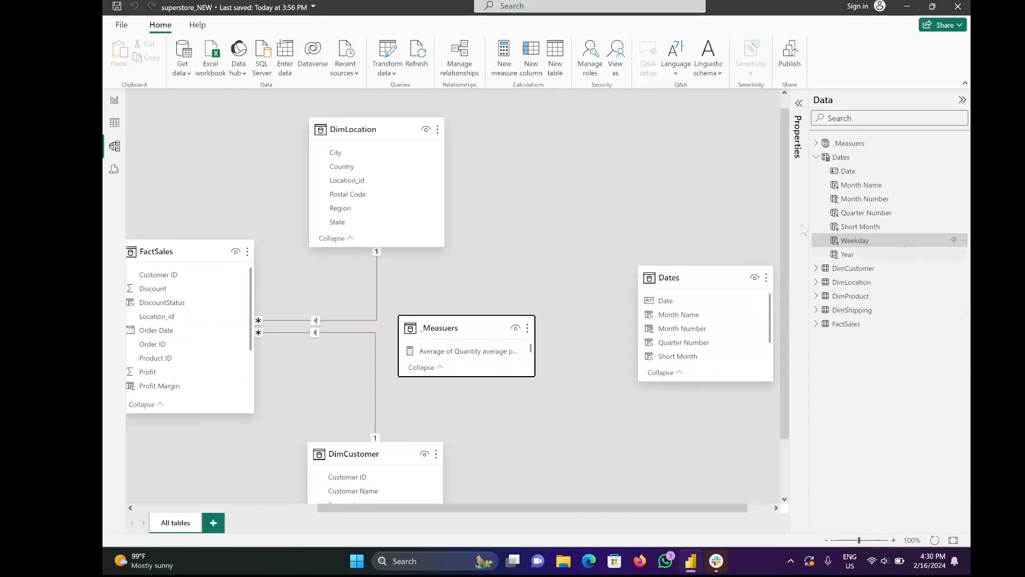
# - Place the Dates table above FactSales in the model diagram and relate Dates[Date] to FactSales[Order Date]
pyautogui.click(706, 275)
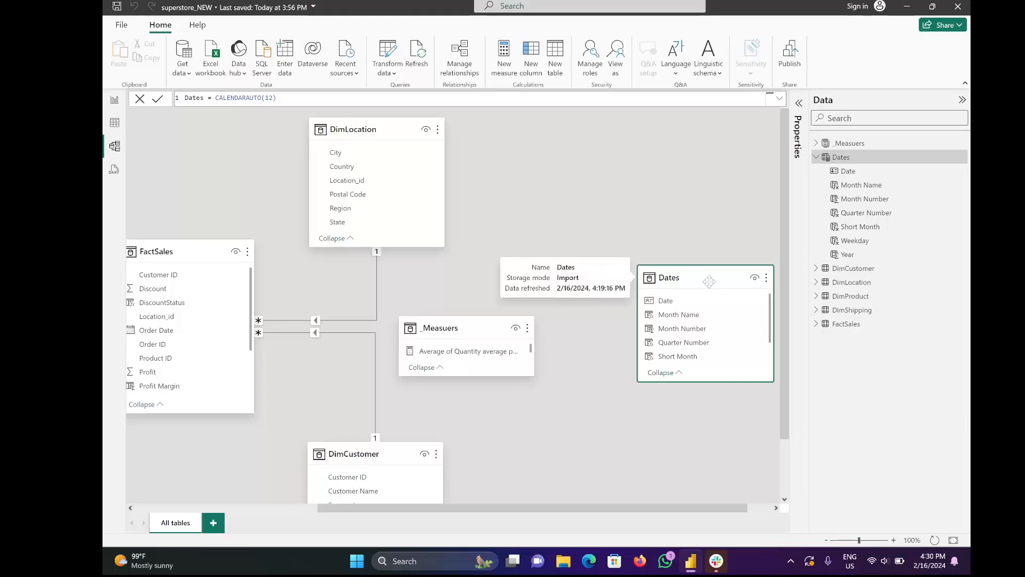
pyautogui.moveTo(709, 281); pyautogui.dragTo(431, 136)
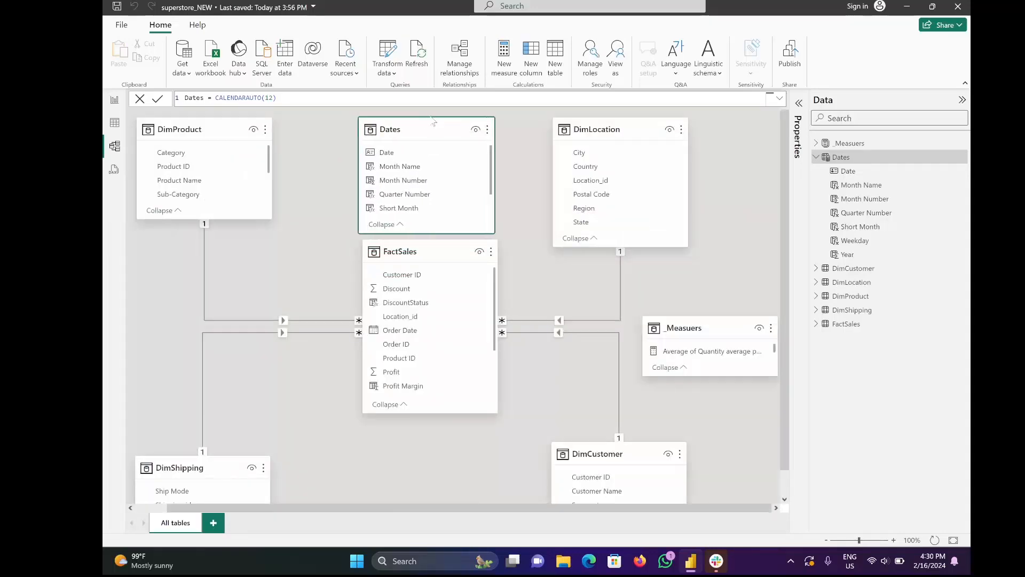
pyautogui.moveTo(437, 267); pyautogui.dragTo(435, 306)
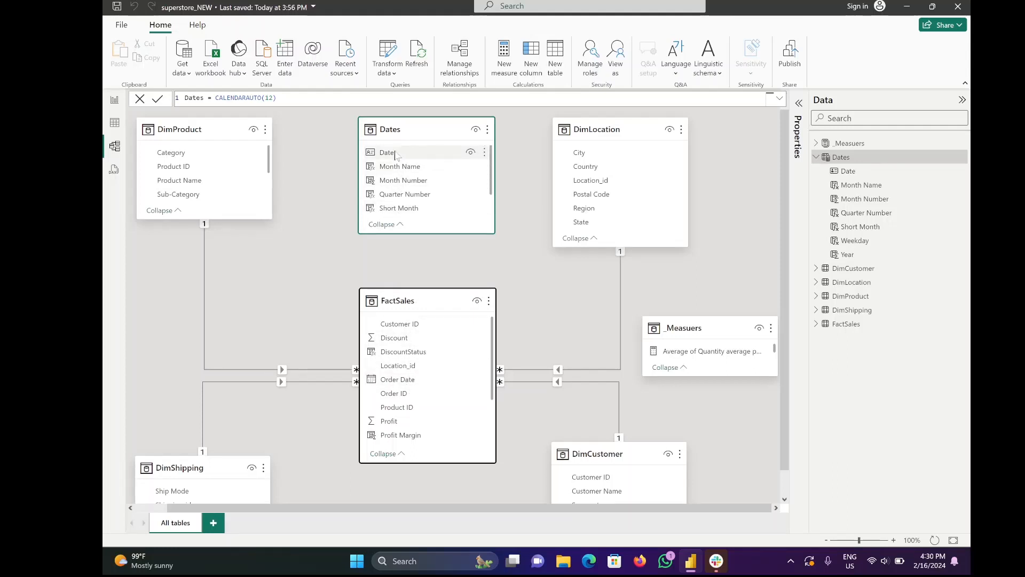
pyautogui.moveTo(396, 154); pyautogui.dragTo(416, 390)
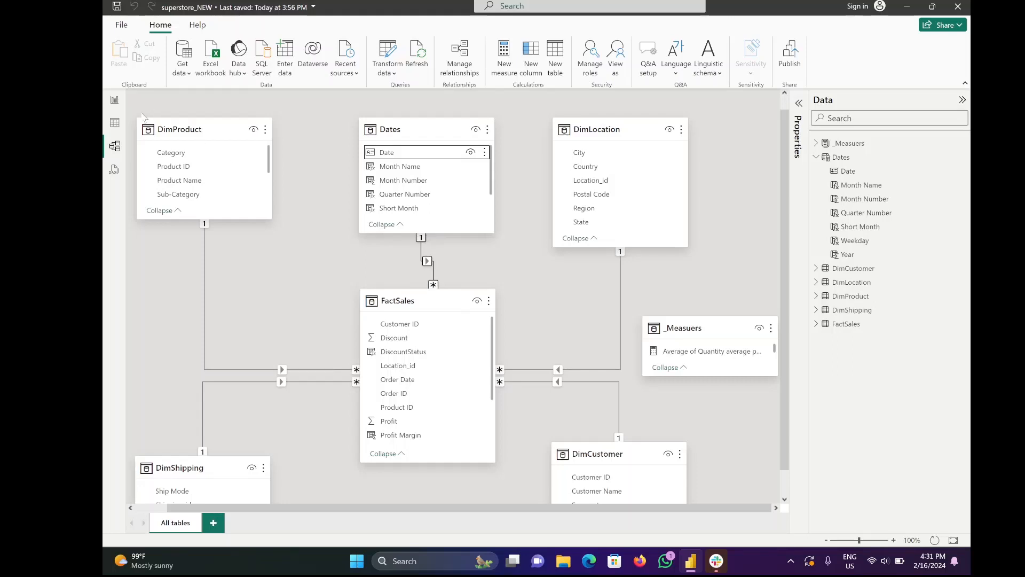
# - Return to the report and open Page 2 to examine the Sum of Sales by Year line chart
pyautogui.click(111, 102)
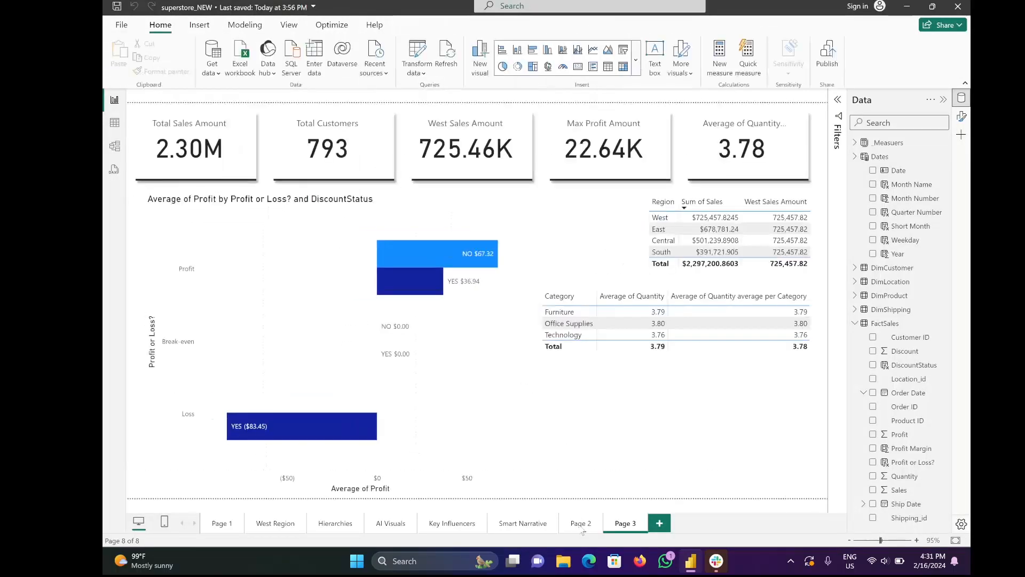
pyautogui.click(582, 524)
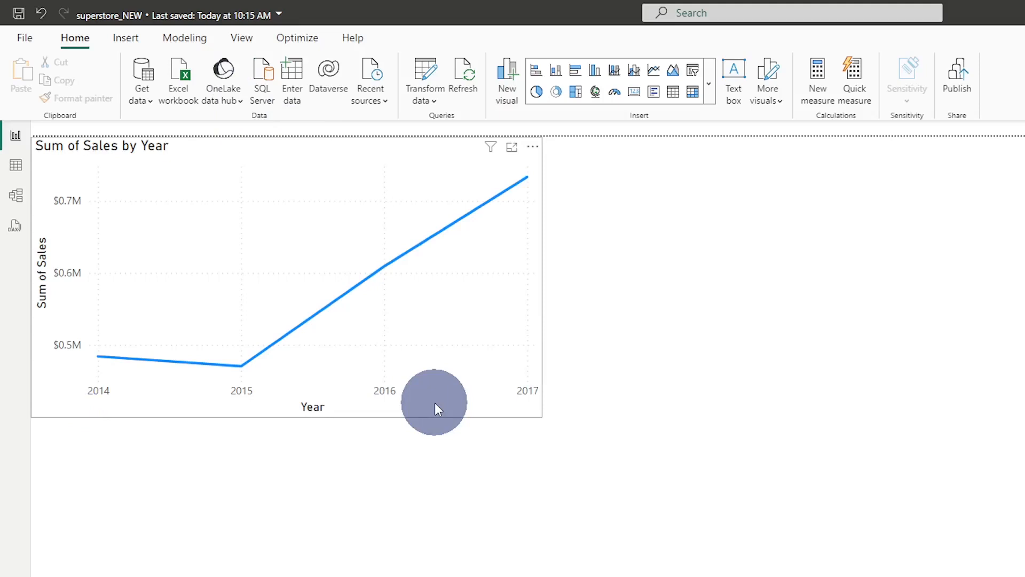
pyautogui.click(522, 441)
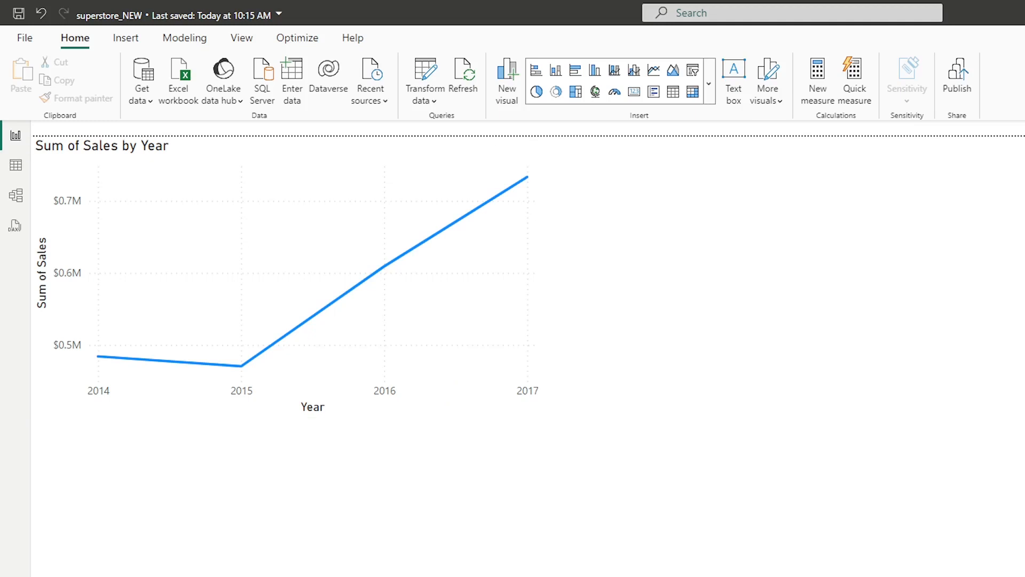
pyautogui.moveTo(398, 311)
pyautogui.click(296, 507)
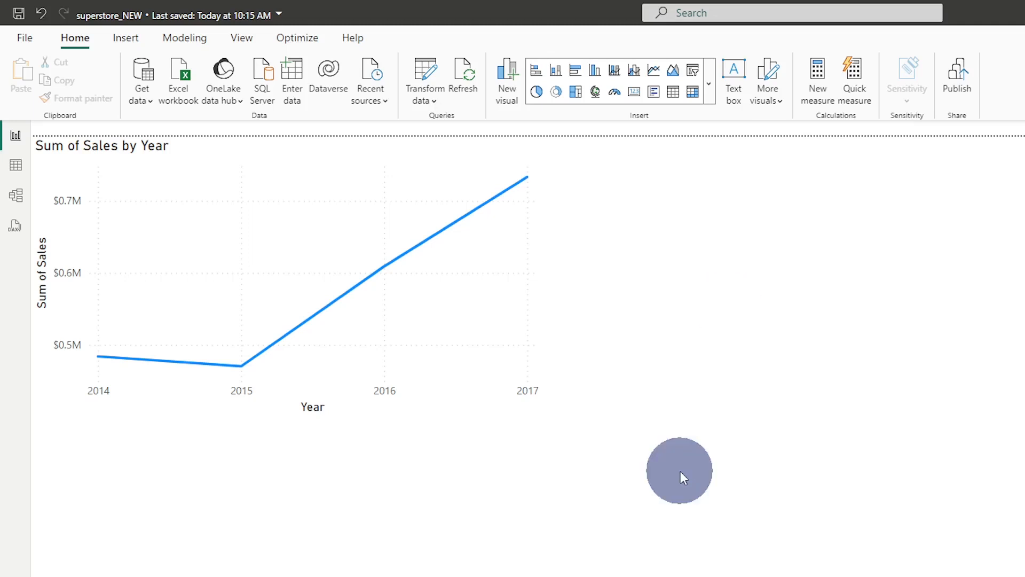
# - Create a new measure named Total Profit Last Year and begin its formula with the CALCULATE function
pyautogui.hotkey('ctrl', 's')
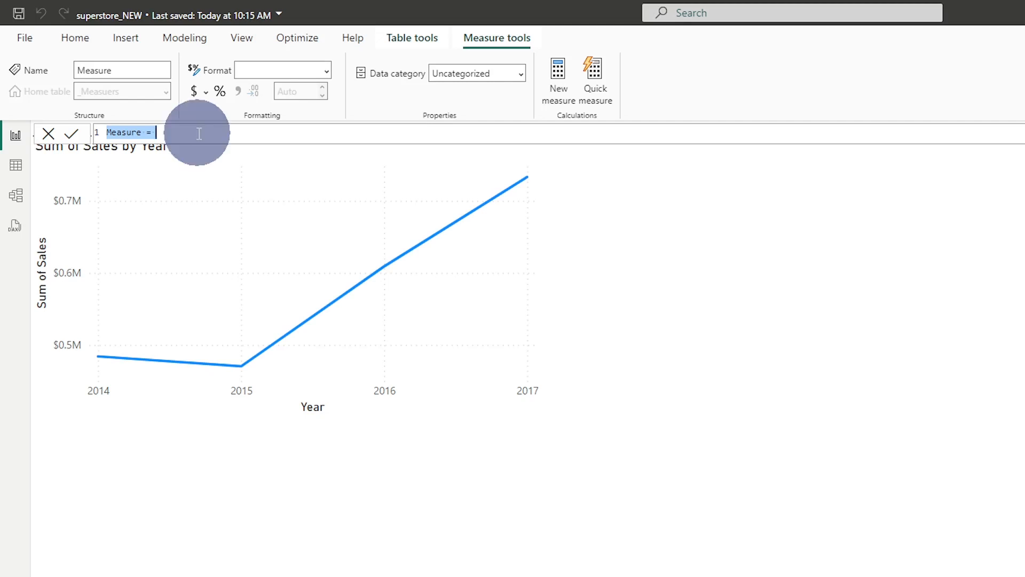
pyautogui.write('Tots1')
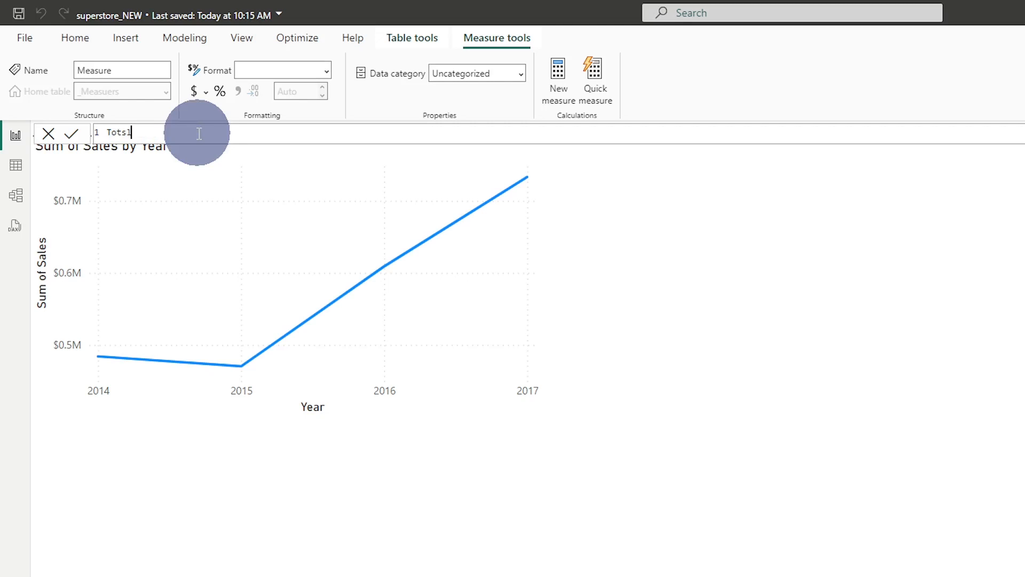
pyautogui.write(' Profit Last Year')
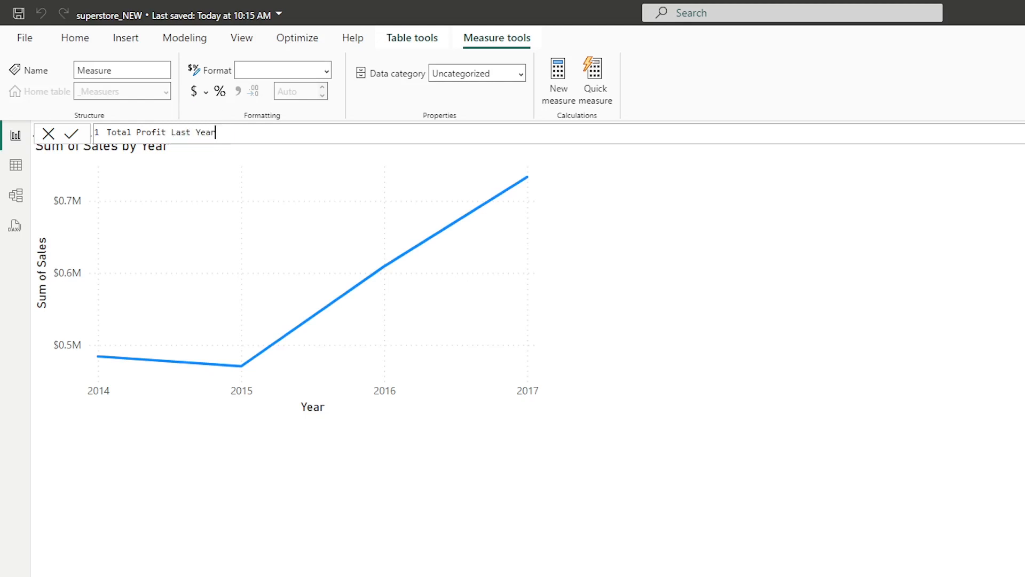
pyautogui.write(' = calc')
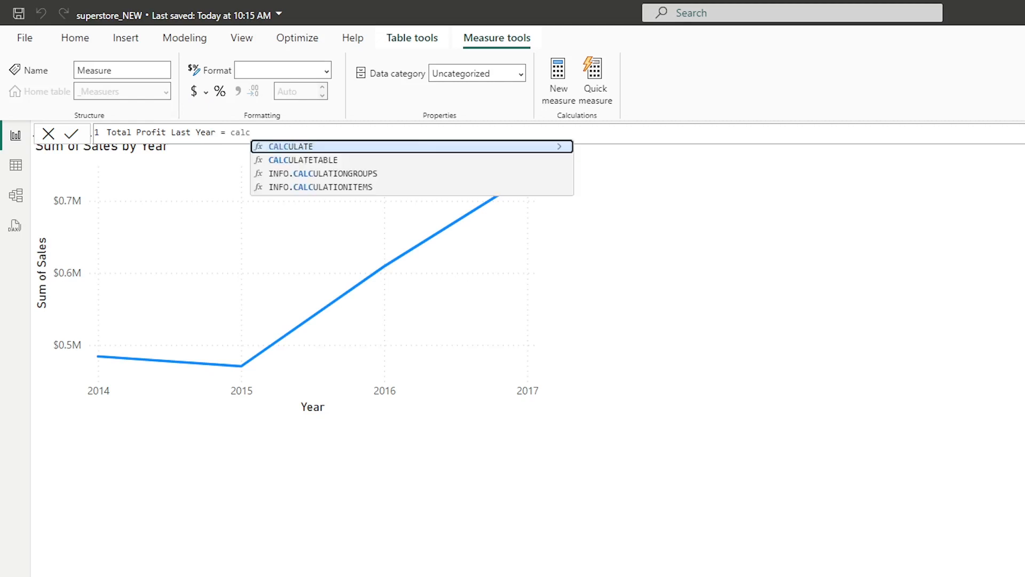
pyautogui.write('ulate')
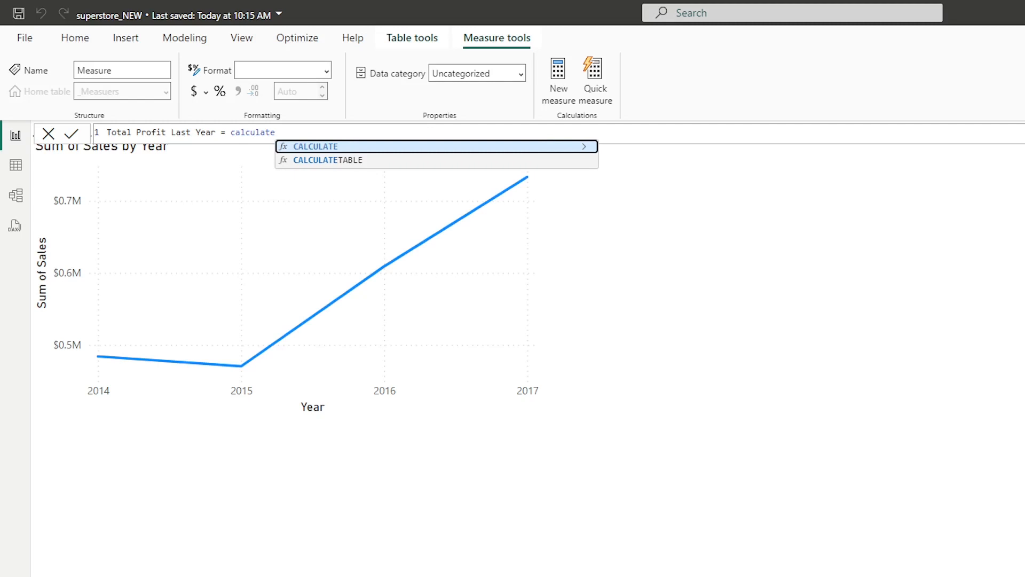
pyautogui.press('Tab')
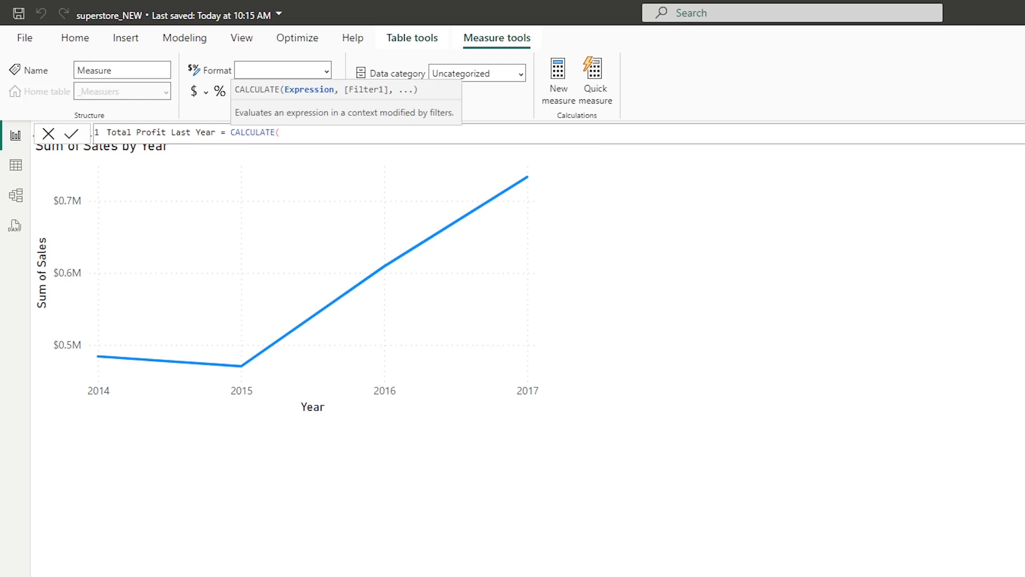
pyautogui.write('sla')
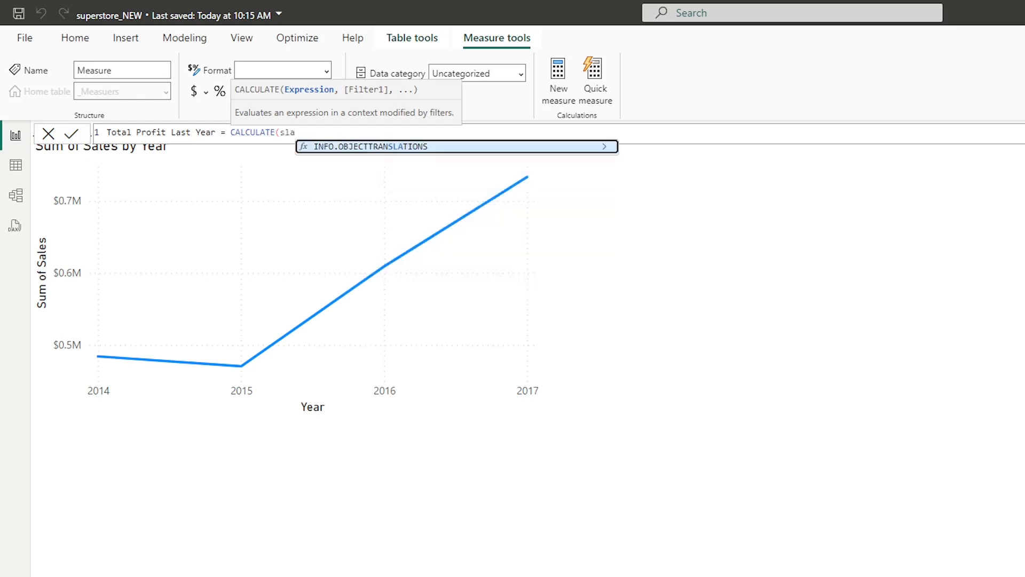
pyautogui.press('BackSpace')
pyautogui.press('BackSpace')
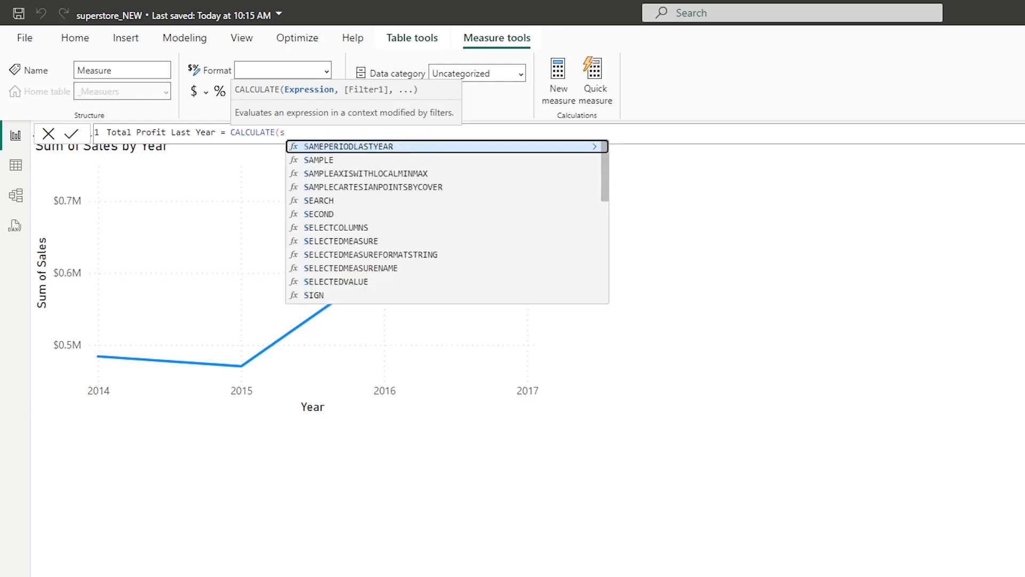
pyautogui.write('ale')
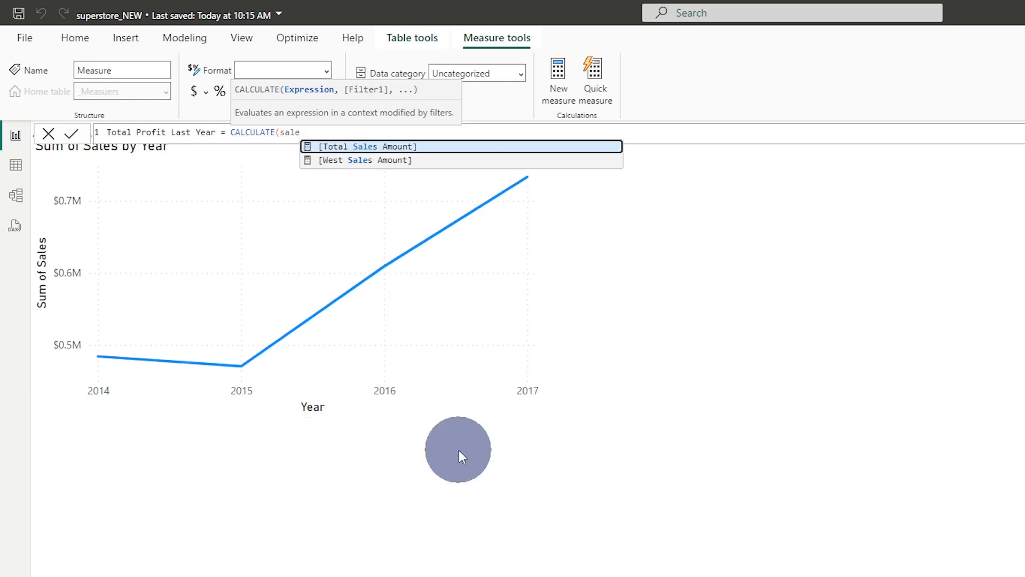
pyautogui.press('BackSpace')
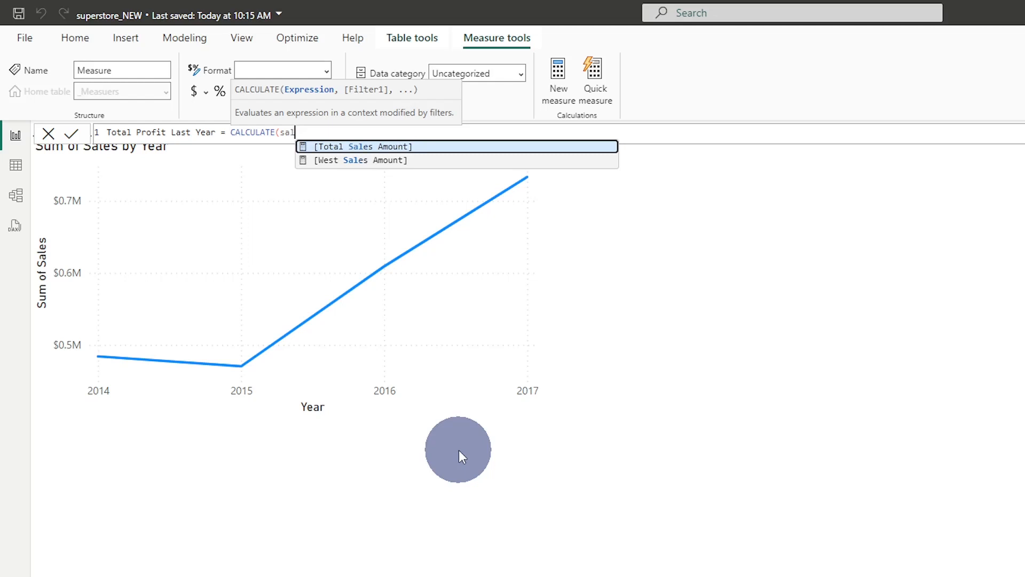
pyautogui.press('BackSpace')
pyautogui.press('BackSpace')
pyautogui.press('BackSpace')
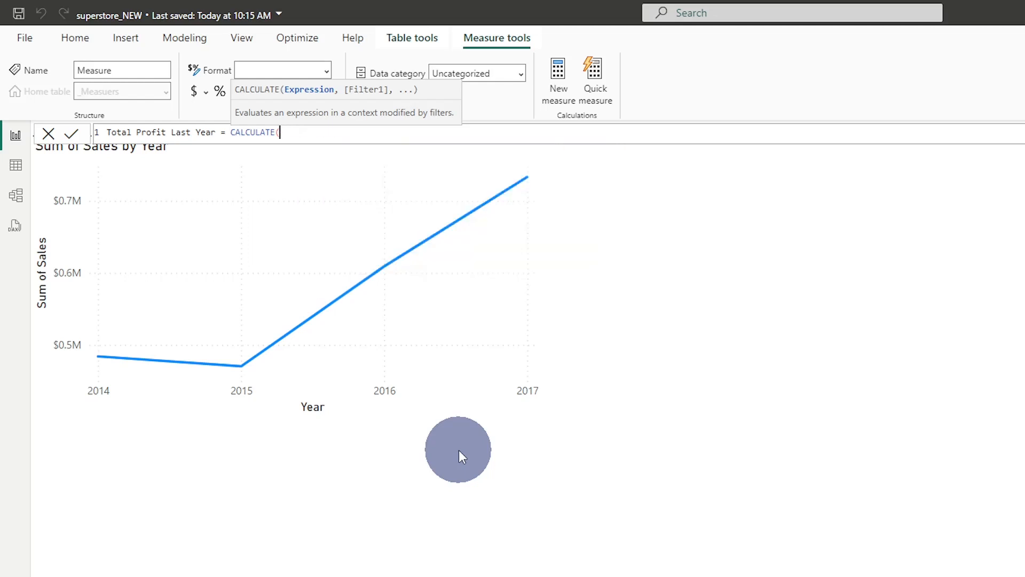
# - Enter SUM(FactSales[Profit]) as the expression argument of CALCULATE in the Total Profit Last Year measure
pyautogui.write('sum')
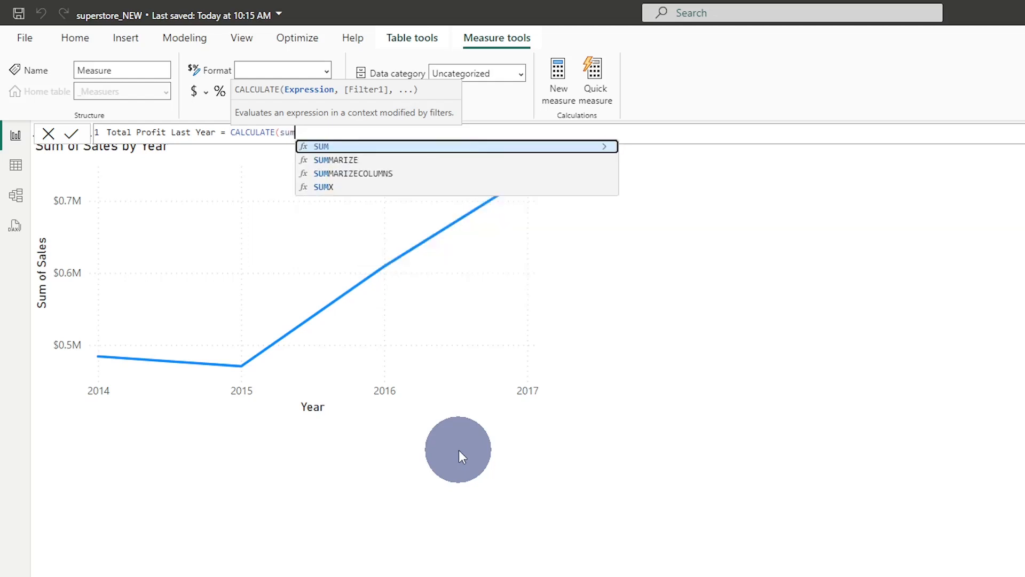
pyautogui.press('Tab')
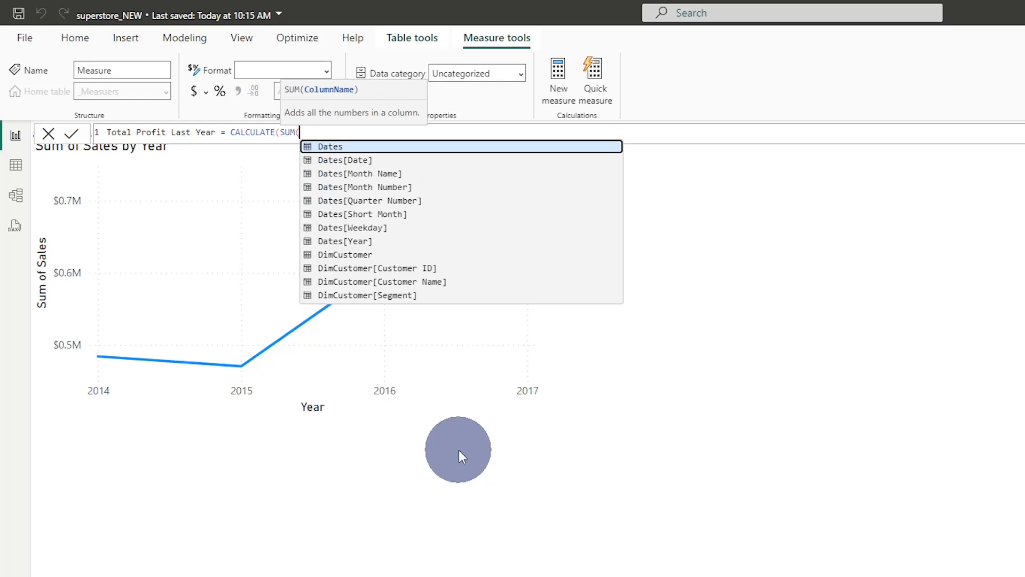
pyautogui.write('sal')
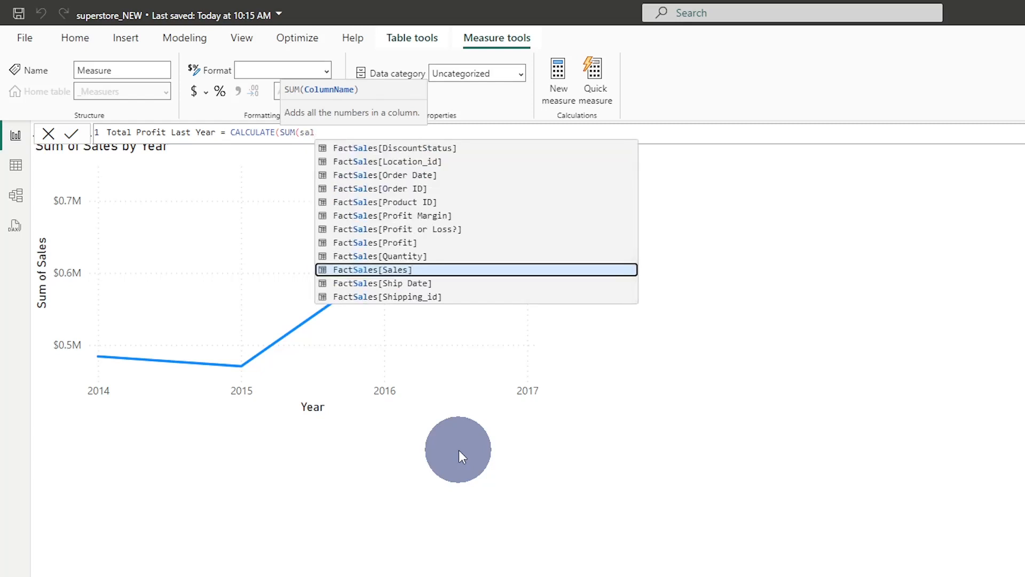
pyautogui.press('Up')
pyautogui.press('Up')
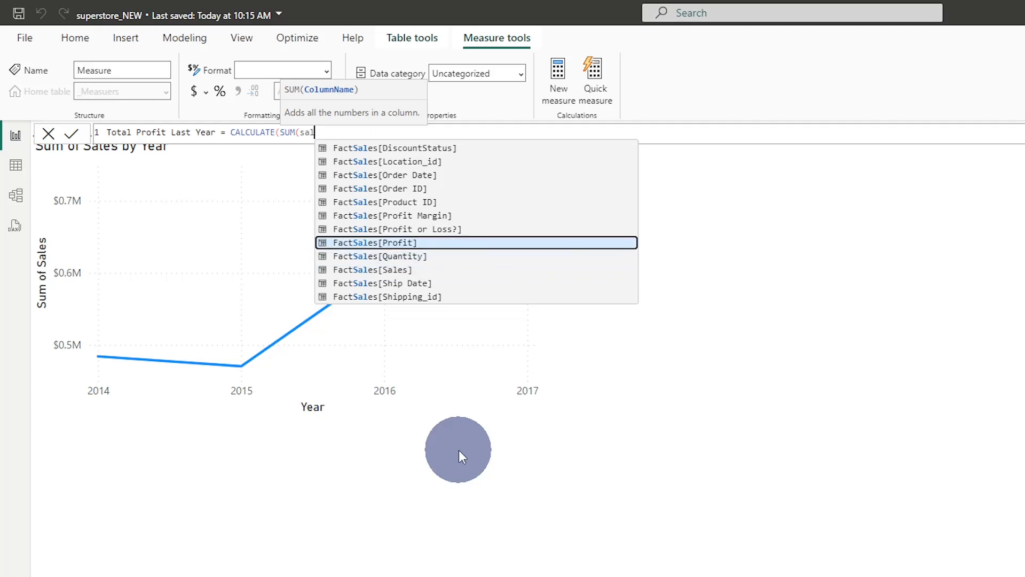
pyautogui.press('Tab')
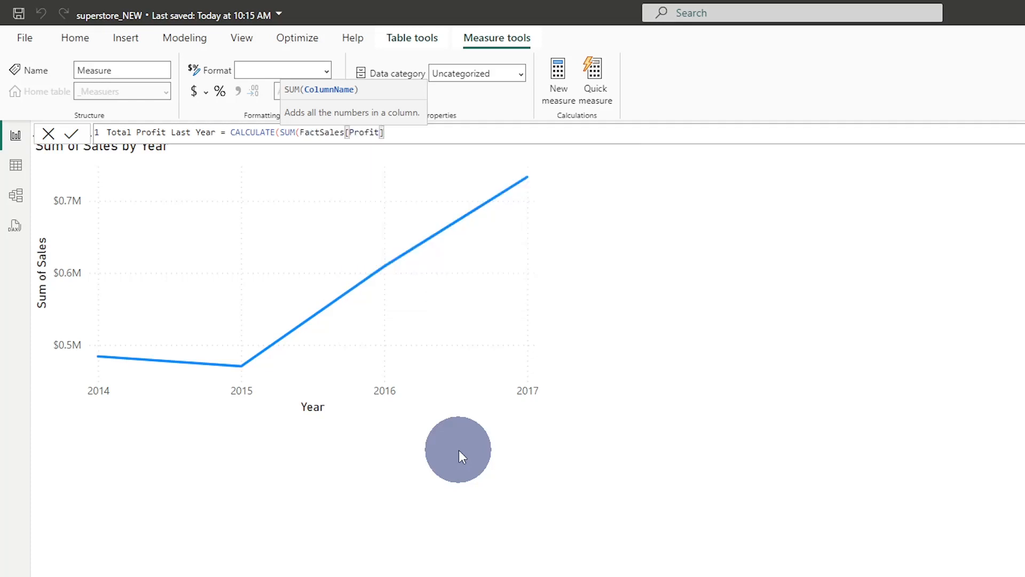
pyautogui.write(',')
pyautogui.press('BackSpace')
pyautogui.write(')')
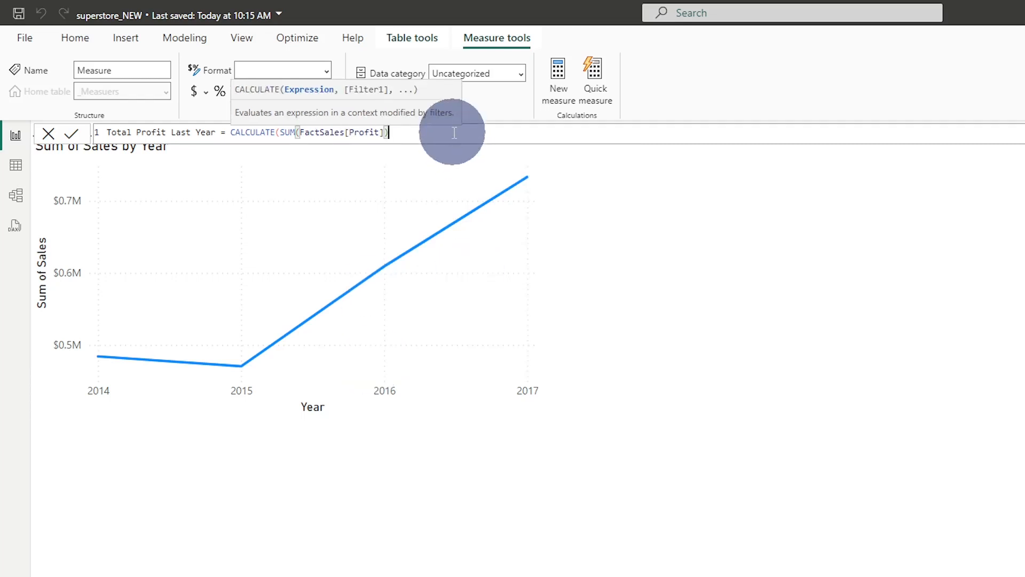
# - Add SAMEPERIODLASTYEAR(Dates[Date]) as the filter argument of CALCULATE in the Total Profit Last Year measure and close the formula's parentheses
pyautogui.scroll(5, 454, 132)
pyautogui.scroll(2, 453, 133)
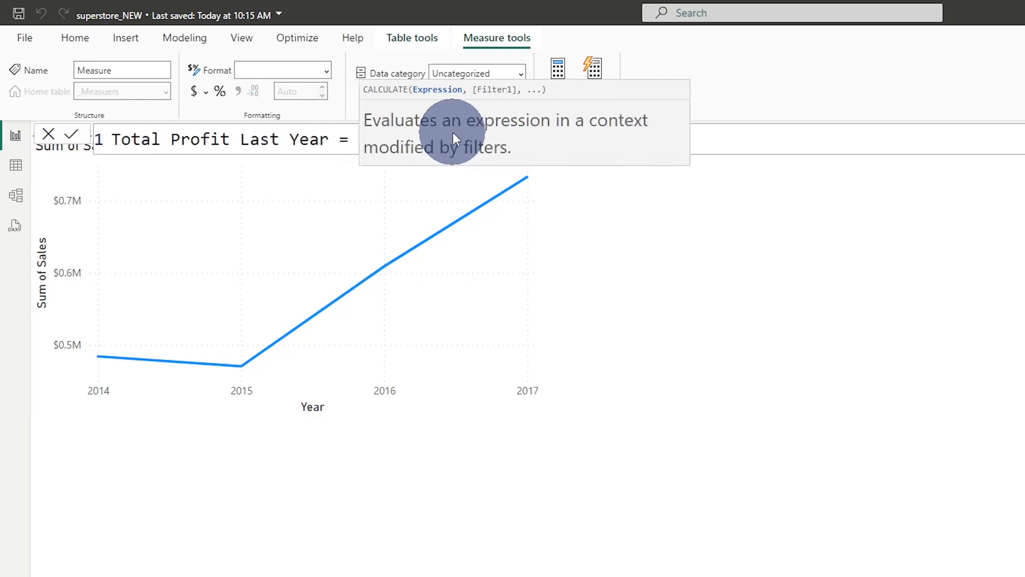
pyautogui.scroll(2, 453, 132)
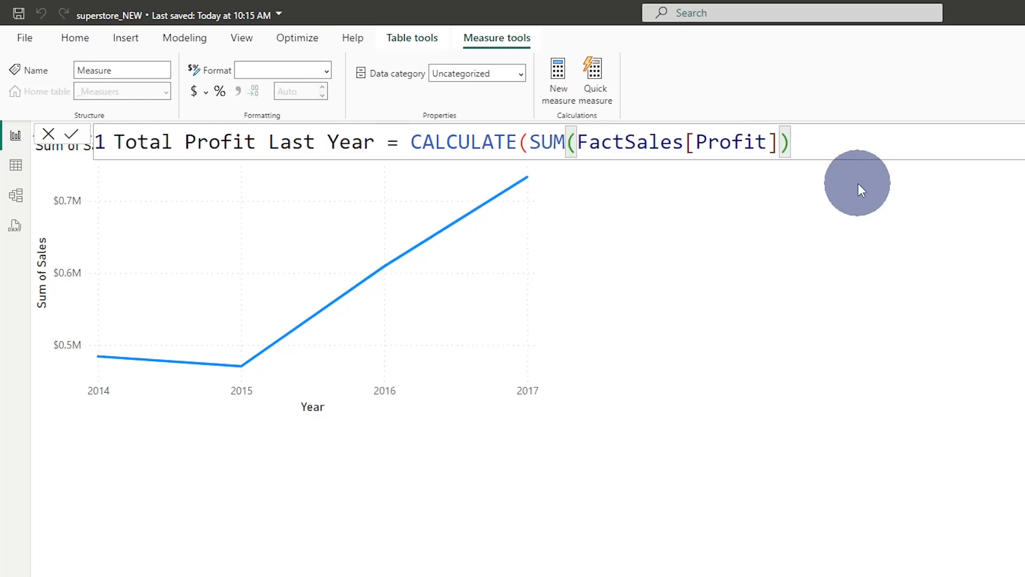
pyautogui.write(',')
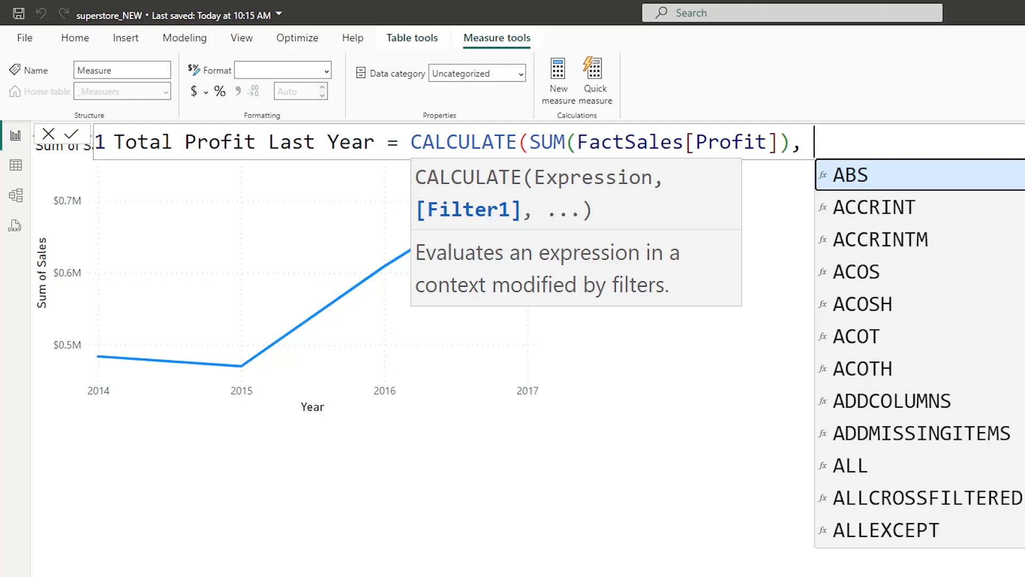
pyautogui.write('same')
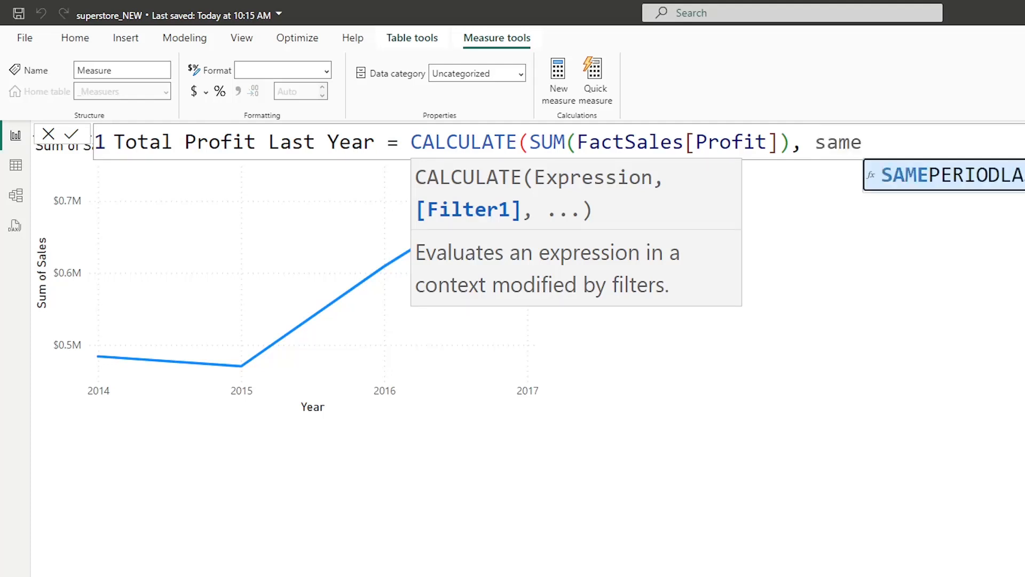
pyautogui.press('Tab')
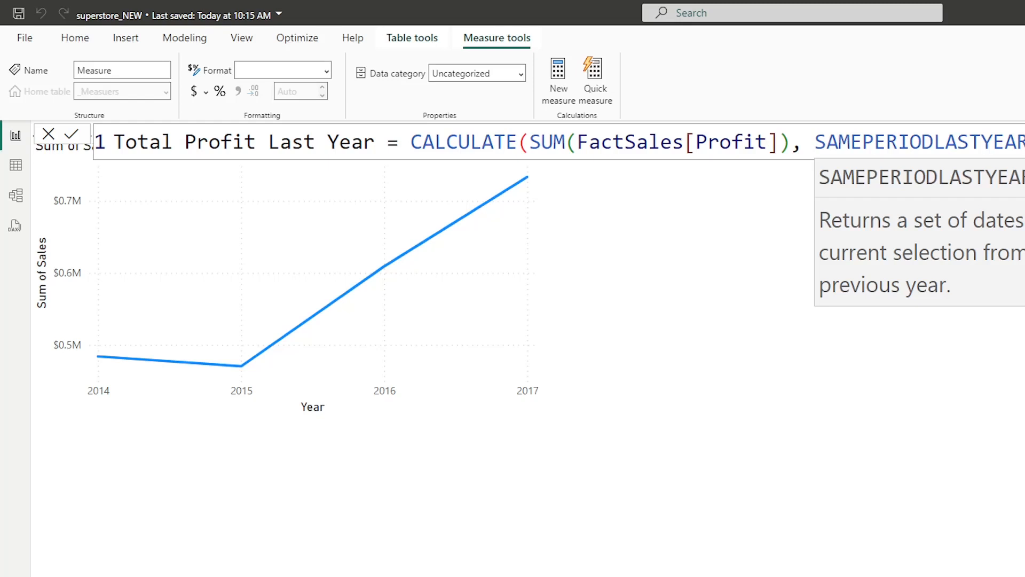
pyautogui.press('Tab')
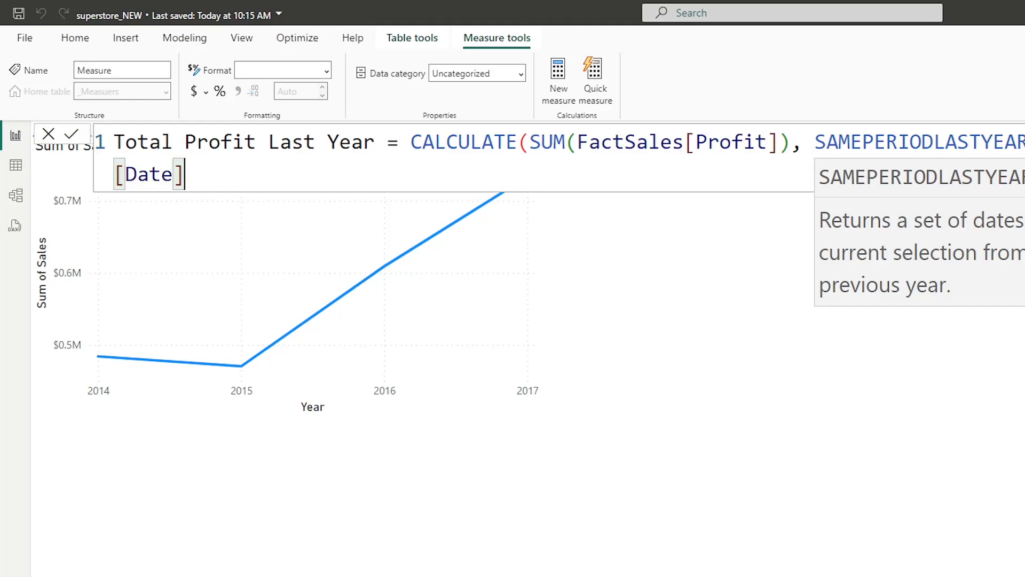
pyautogui.write(')')
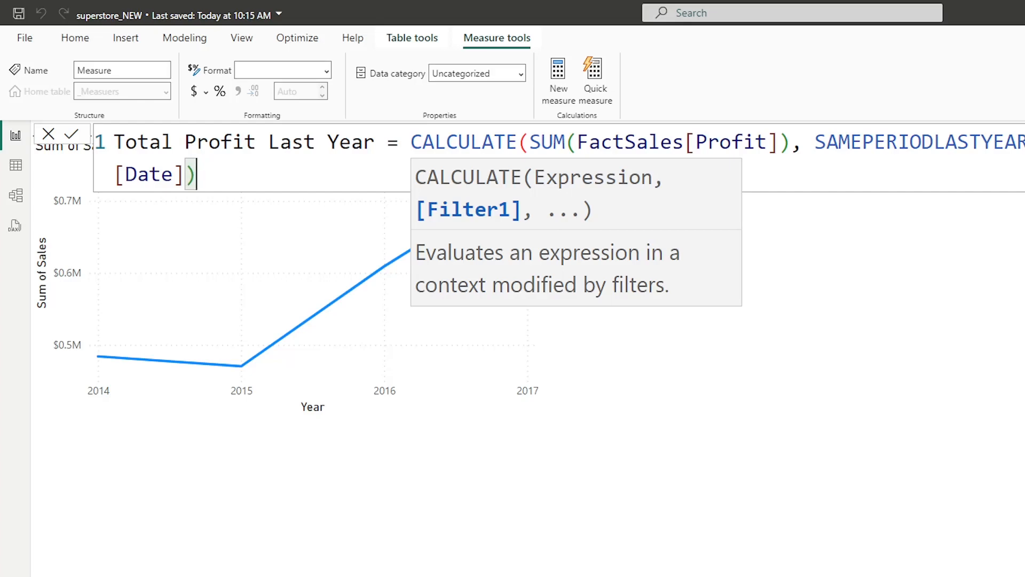
pyautogui.write(')')
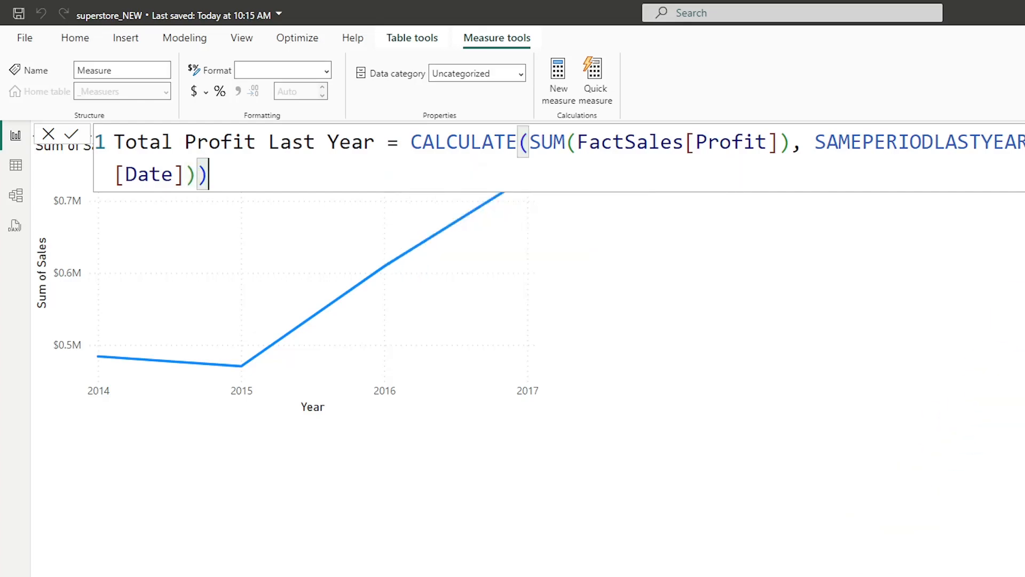
pyautogui.press('Return')
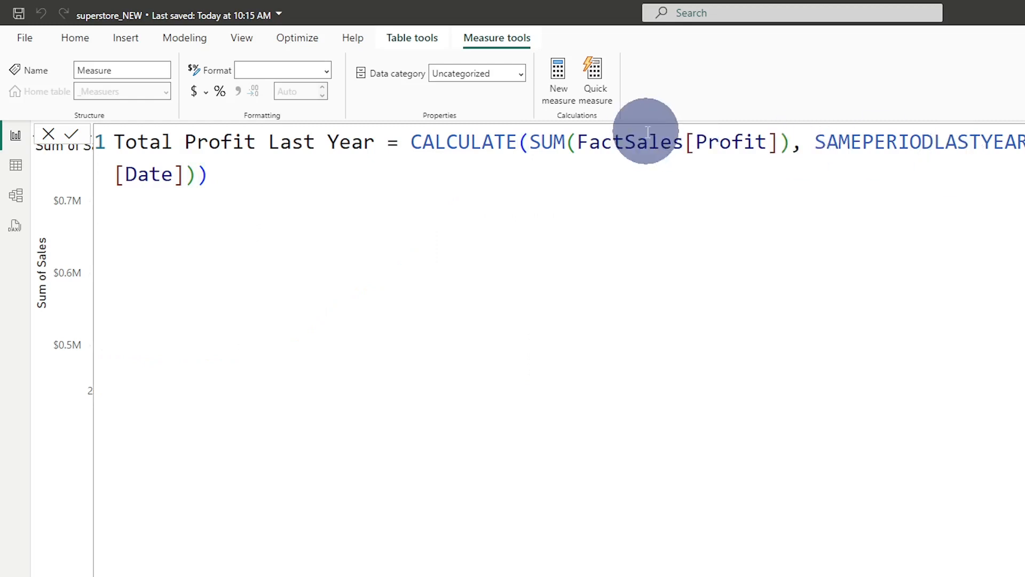
# - Move SAMEPERIODLASTYEAR(Dates[Date]) onto a second formula line and indent it to align beneath SUM
pyautogui.doubleClick(817, 142)
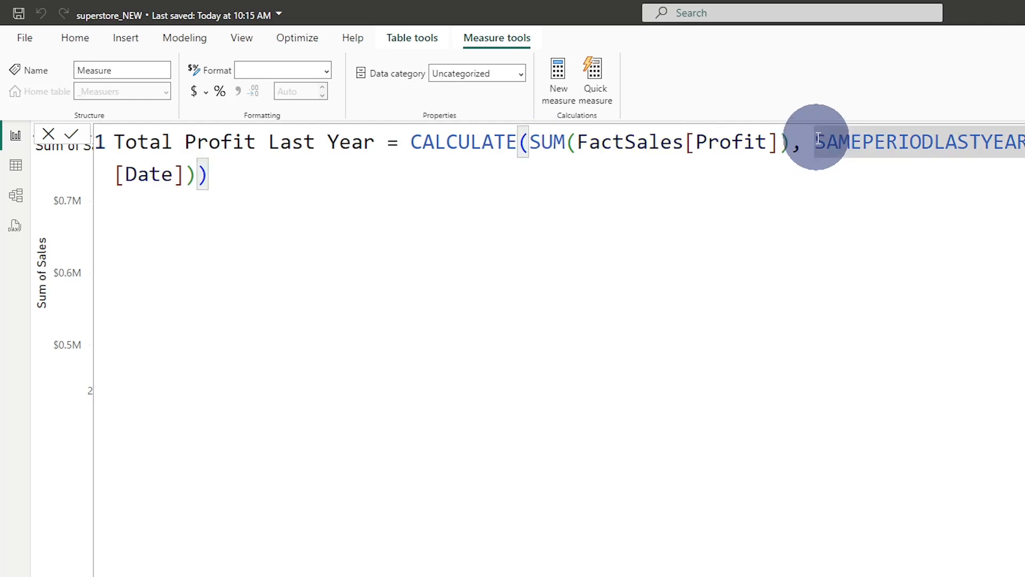
pyautogui.hotkey('shift', 'Return')
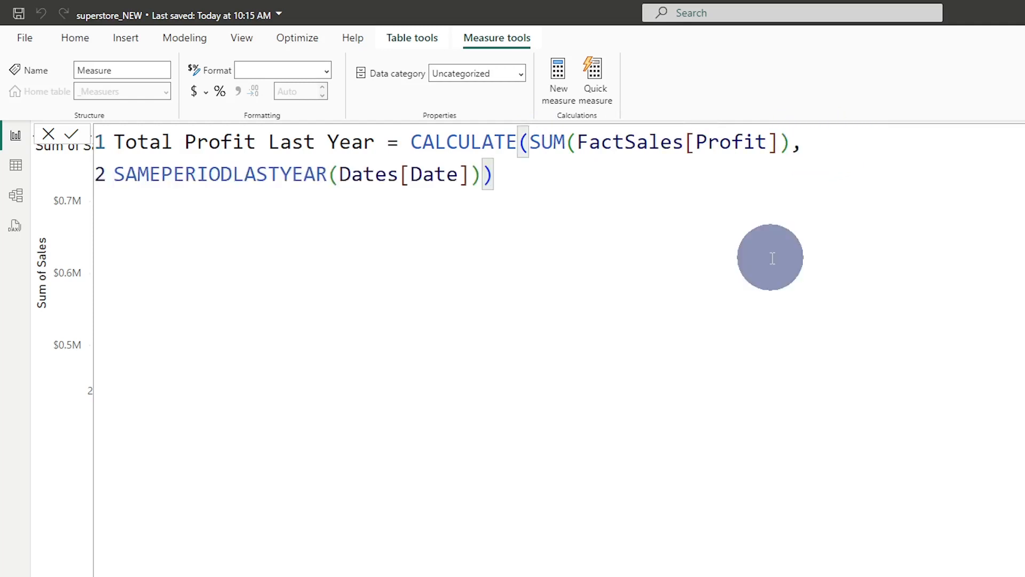
pyautogui.press('Tab')
pyautogui.press('Tab')
pyautogui.press('Tab')
pyautogui.press('Tab')
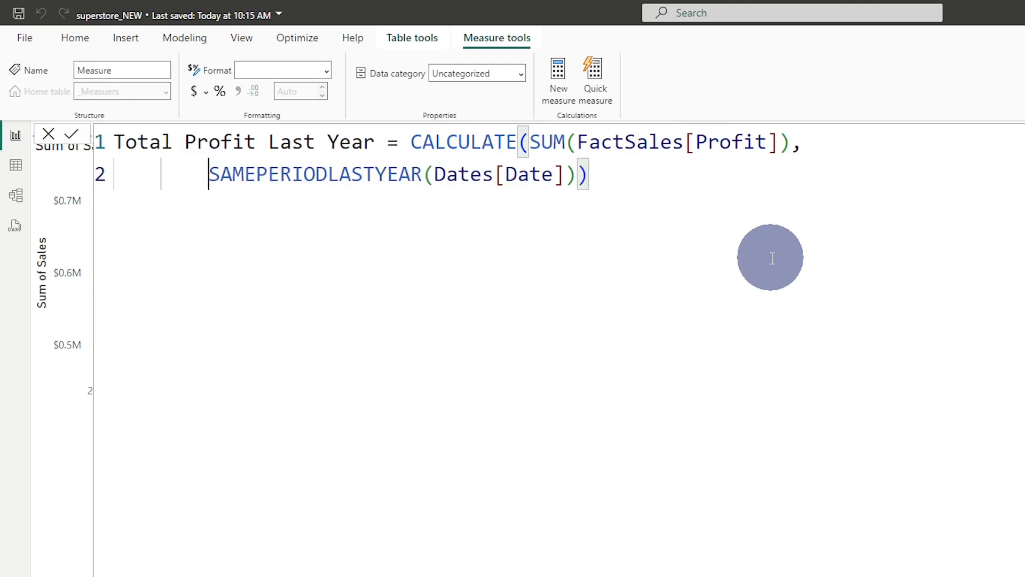
pyautogui.press('Tab')
pyautogui.press('Tab')
pyautogui.press('Tab')
pyautogui.press('Tab')
pyautogui.press('Tab')
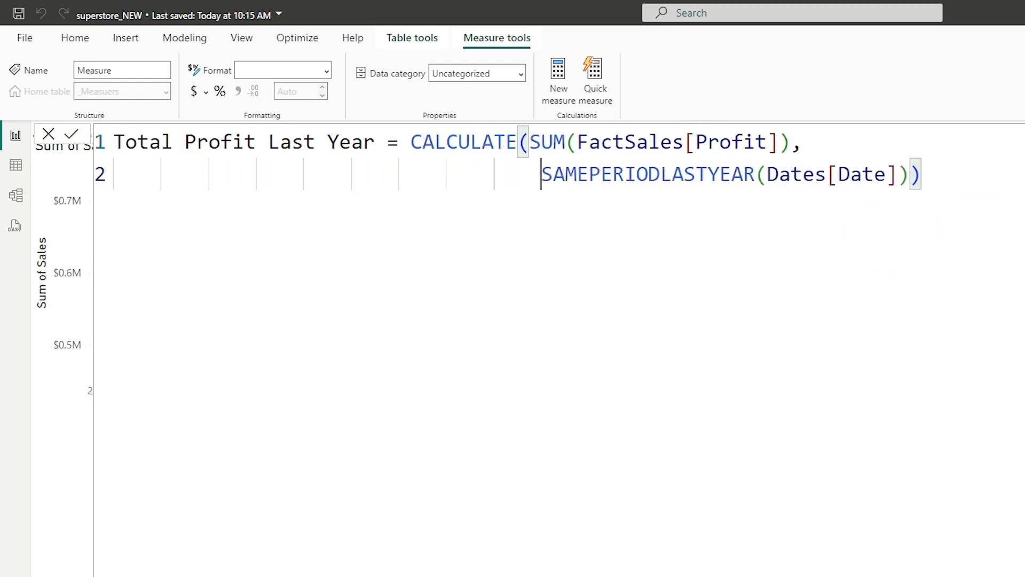
# - Put CALCULATE's closing parenthesis on its own third line, commit the Total Profit Last Year measure and leave the formula editor
pyautogui.click(926, 166)
pyautogui.press('Return')
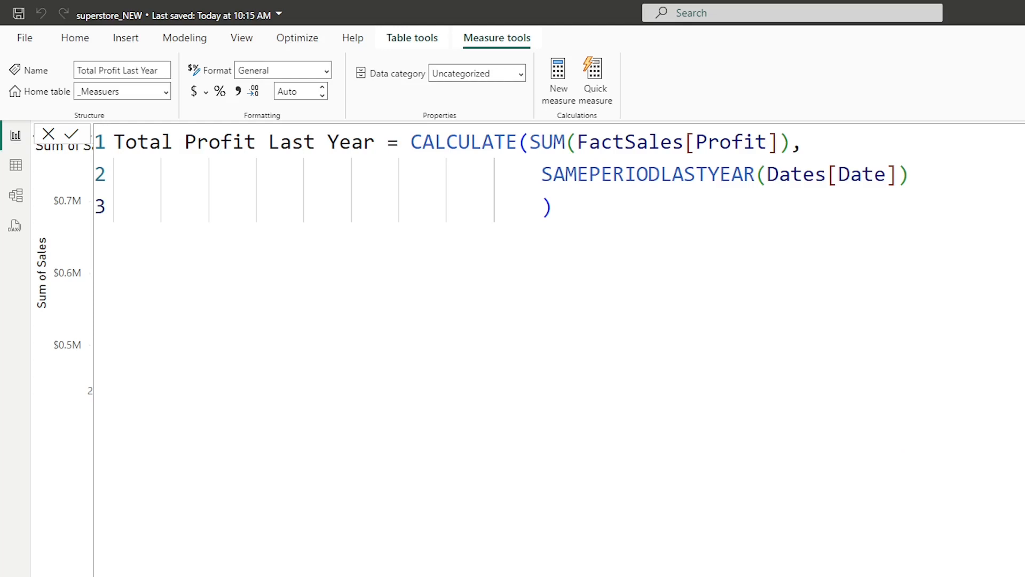
pyautogui.click(965, 242)
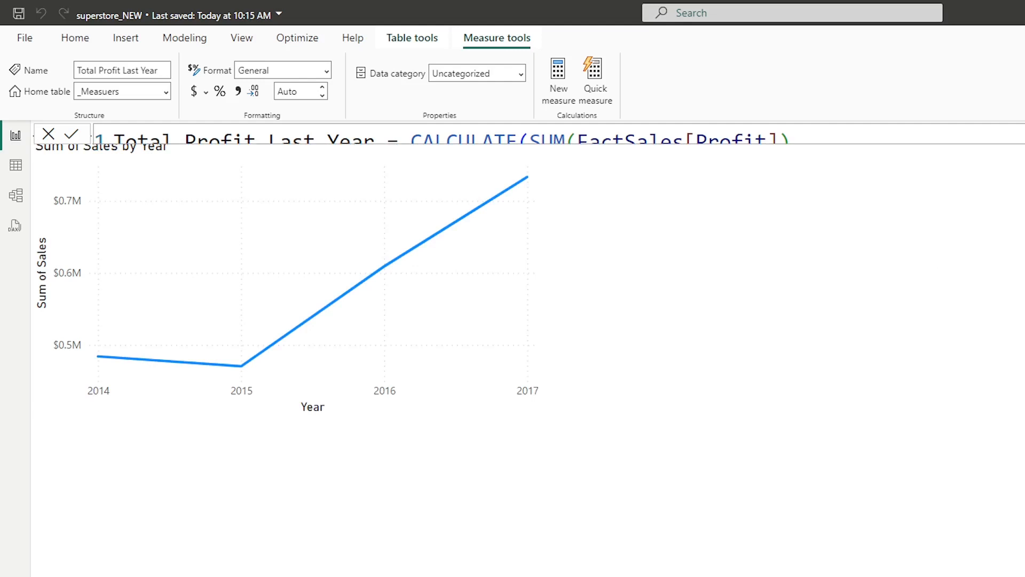
pyautogui.click(895, 421)
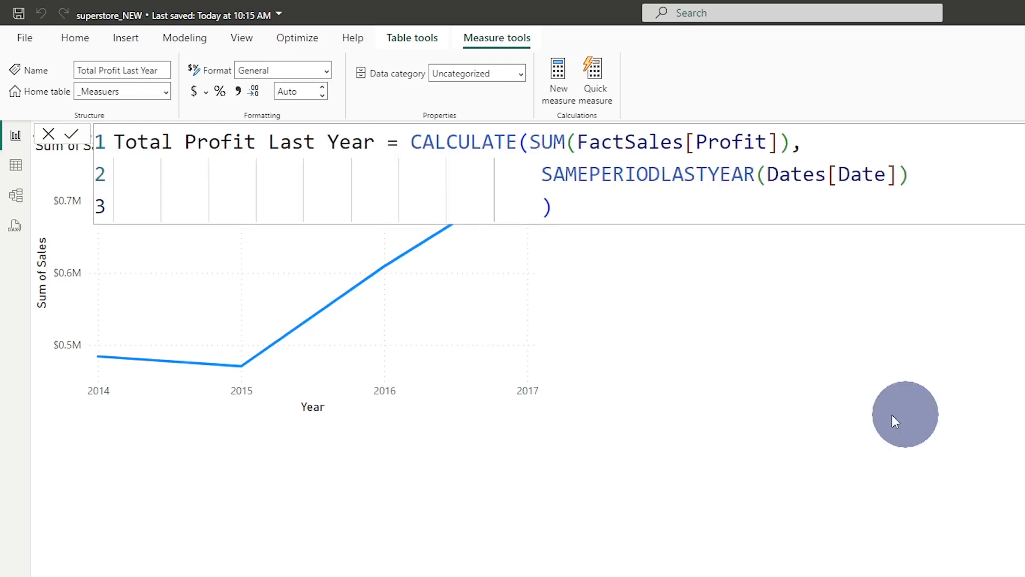
pyautogui.click(892, 416)
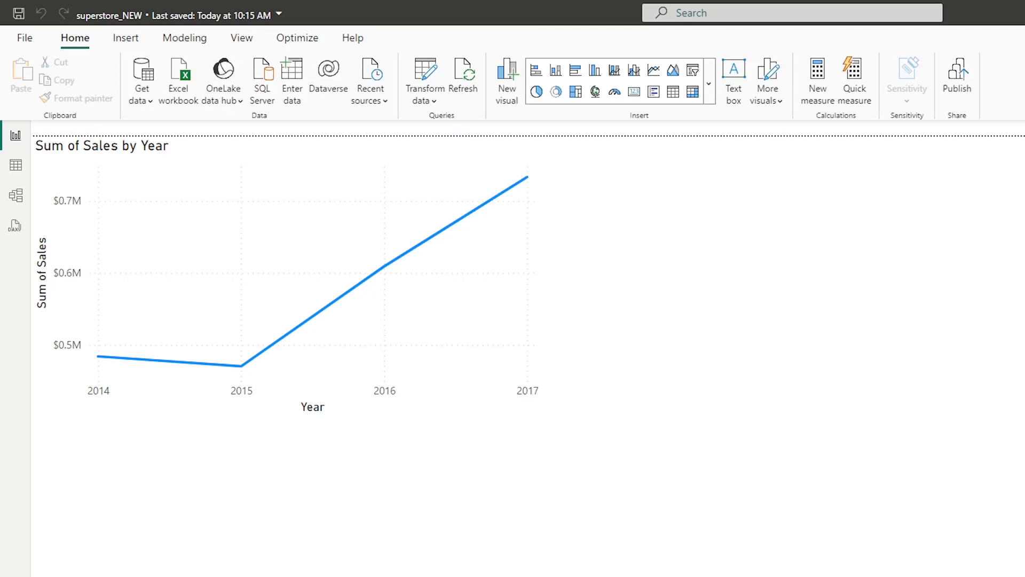
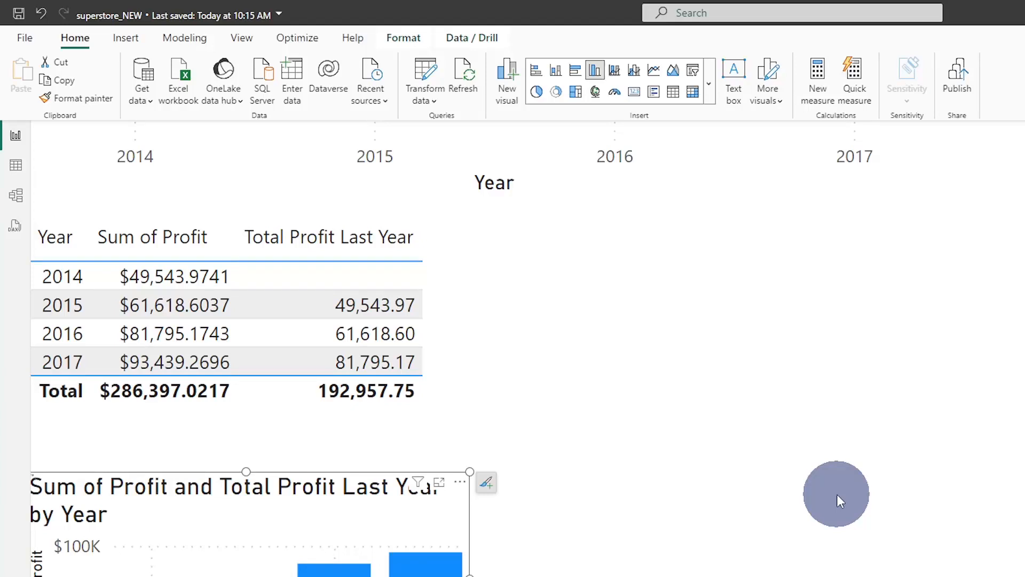
# - Define a new measure Total Sales YTD as TOTALYTD([Total Sales Amount], Dates[Date]) and commit it
pyautogui.click(838, 497)
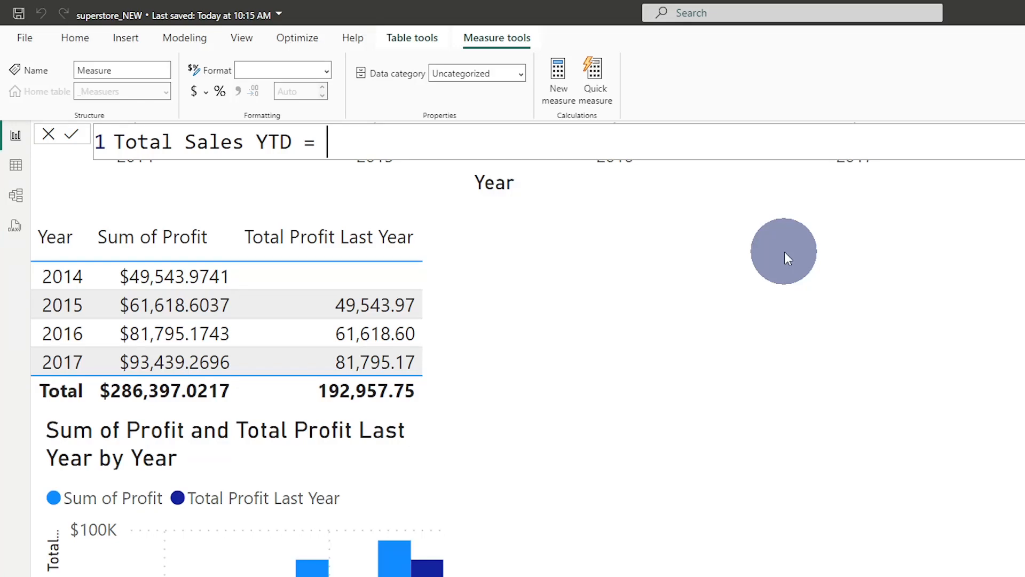
pyautogui.write('tot')
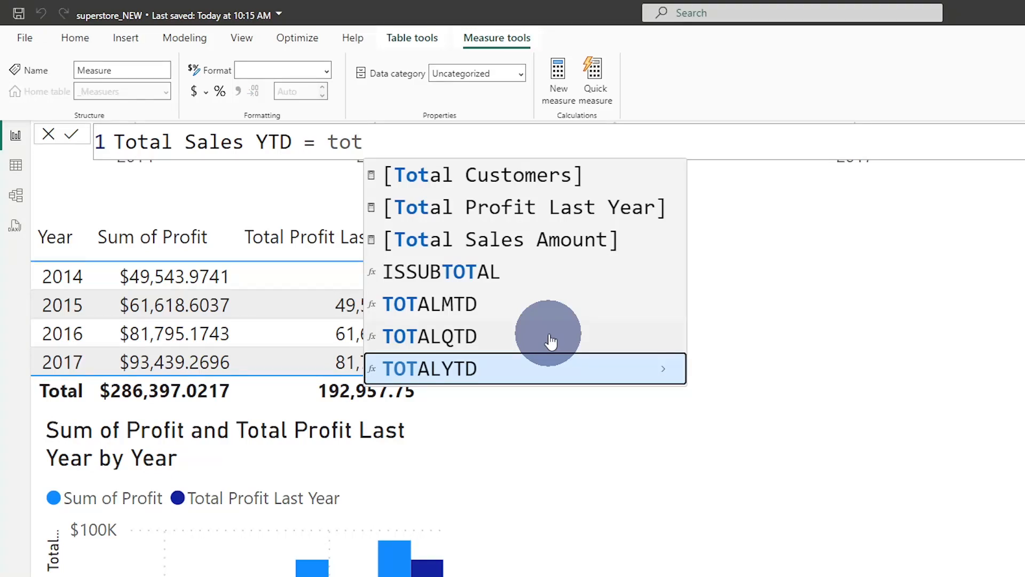
pyautogui.press('Tab')
pyautogui.write('([Total Sales Amount], Dates[Date],')
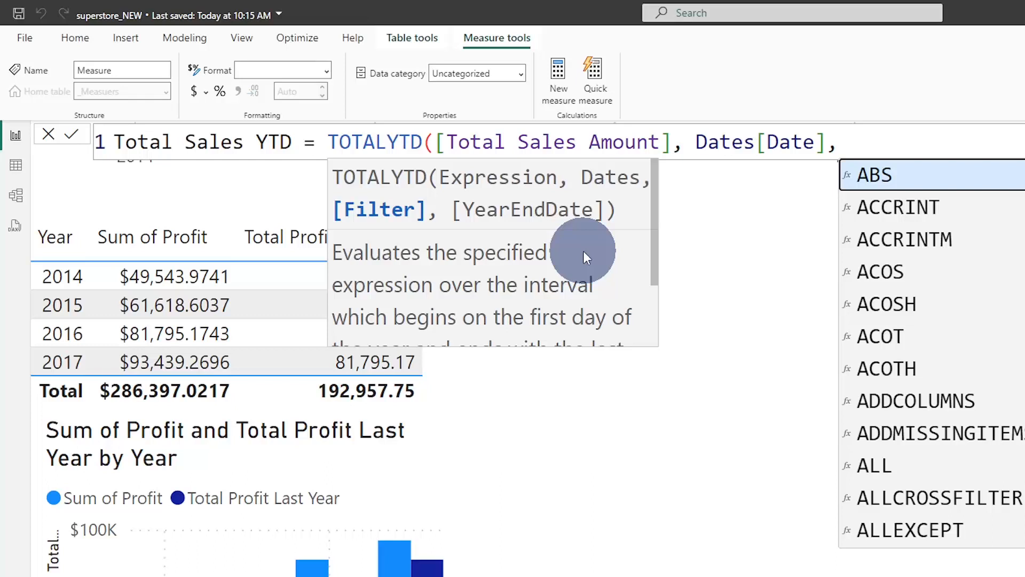
pyautogui.press('BackSpace')
pyautogui.write(')')
pyautogui.press('Return')
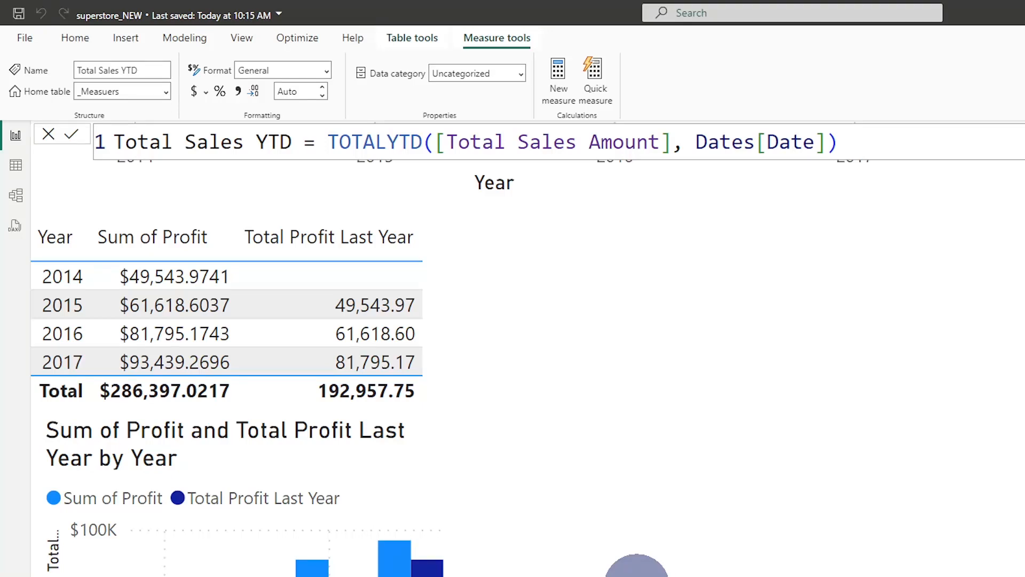
# - Change the yearly profit table to show Sum of Sales and Total Sales YTD by Year and Month Number, and view it in focus mode
pyautogui.click(213, 375)
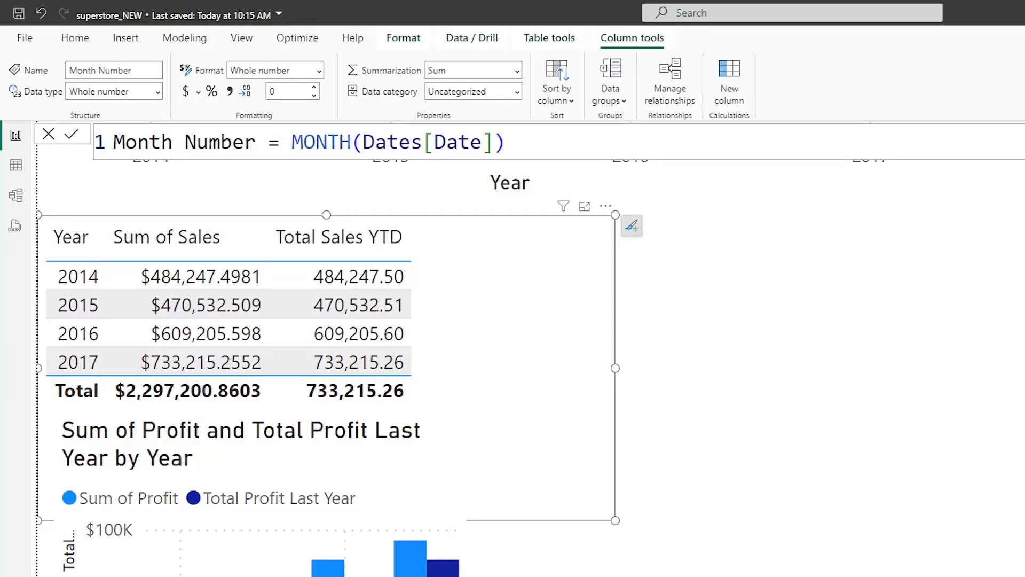
pyautogui.click(361, 389)
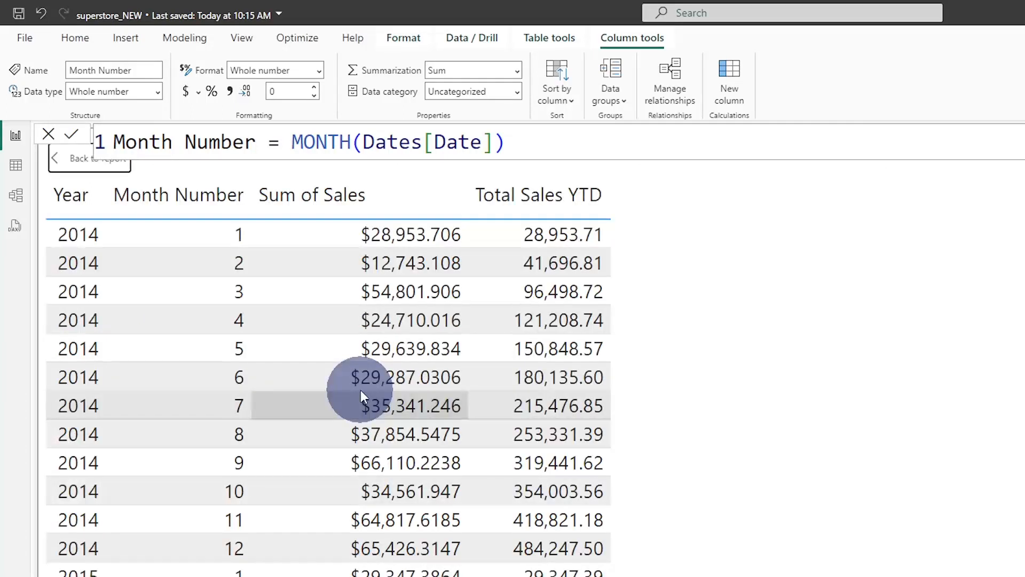